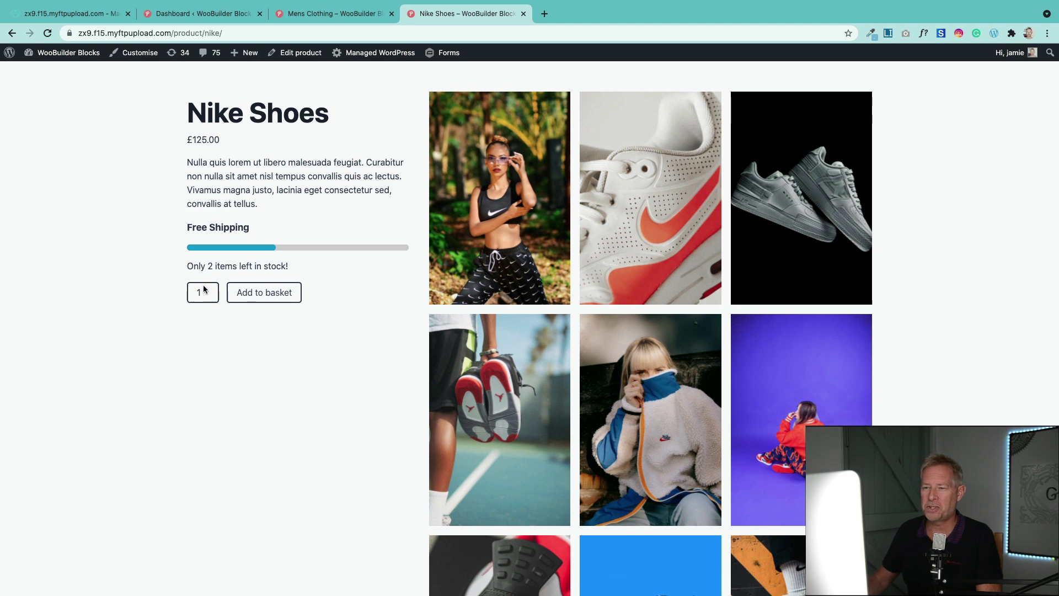
Step: Highlight the product details from title to shipping, then scroll to show them staying pinned
{"action": "left_click_drag", "start_coordinate": [192, 106], "coordinate": [330, 237]}
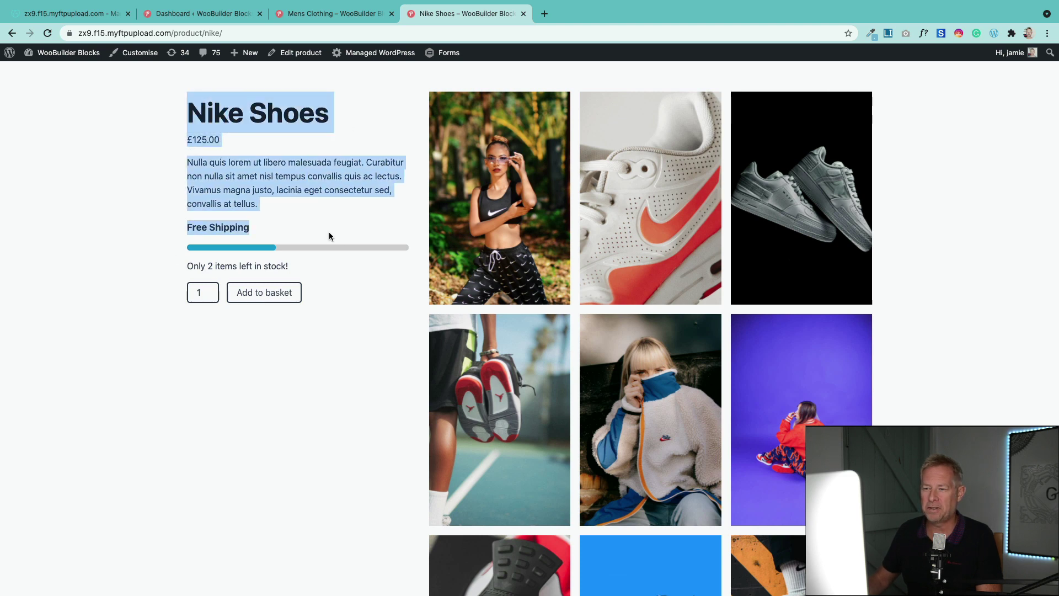
{"action": "left_click", "coordinate": [354, 321]}
{"action": "scroll", "coordinate": [354, 322], "scroll_direction": "down", "scroll_amount": 5}
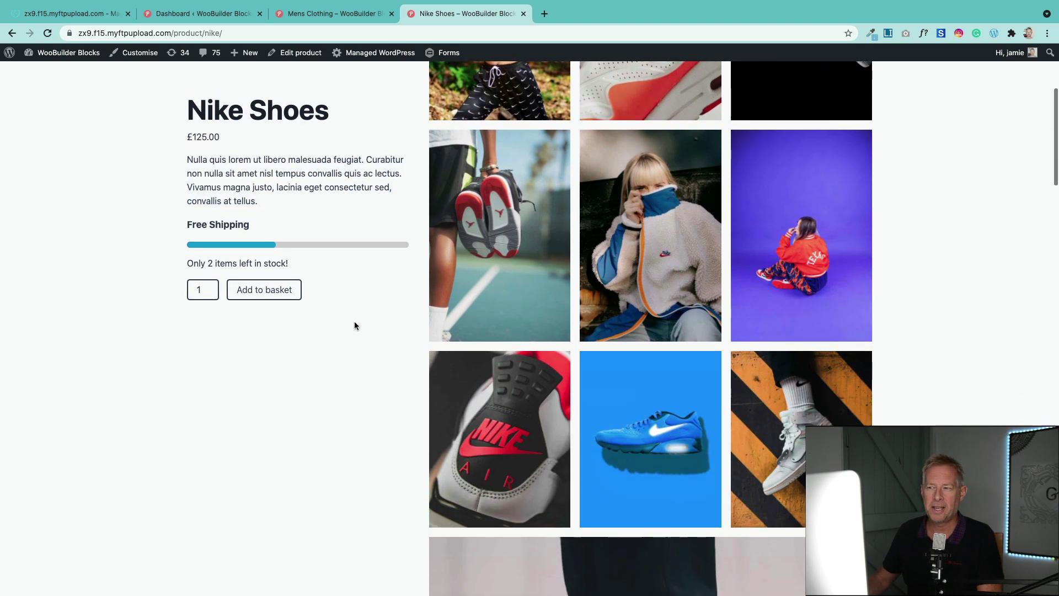
{"action": "scroll", "coordinate": [354, 322], "scroll_direction": "down", "scroll_amount": 7}
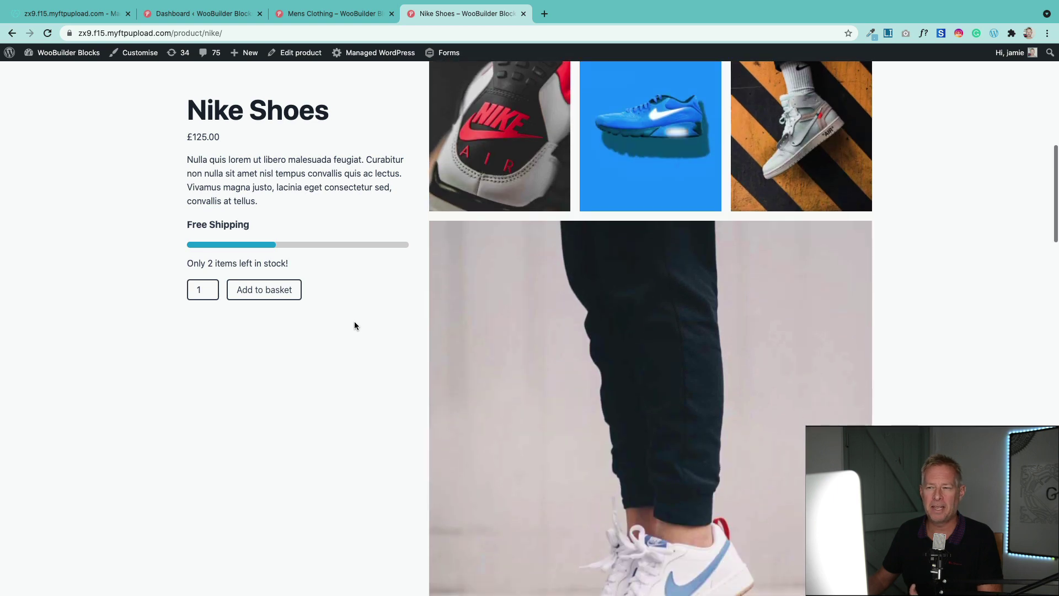
{"action": "scroll", "coordinate": [354, 325], "scroll_direction": "down", "scroll_amount": 5}
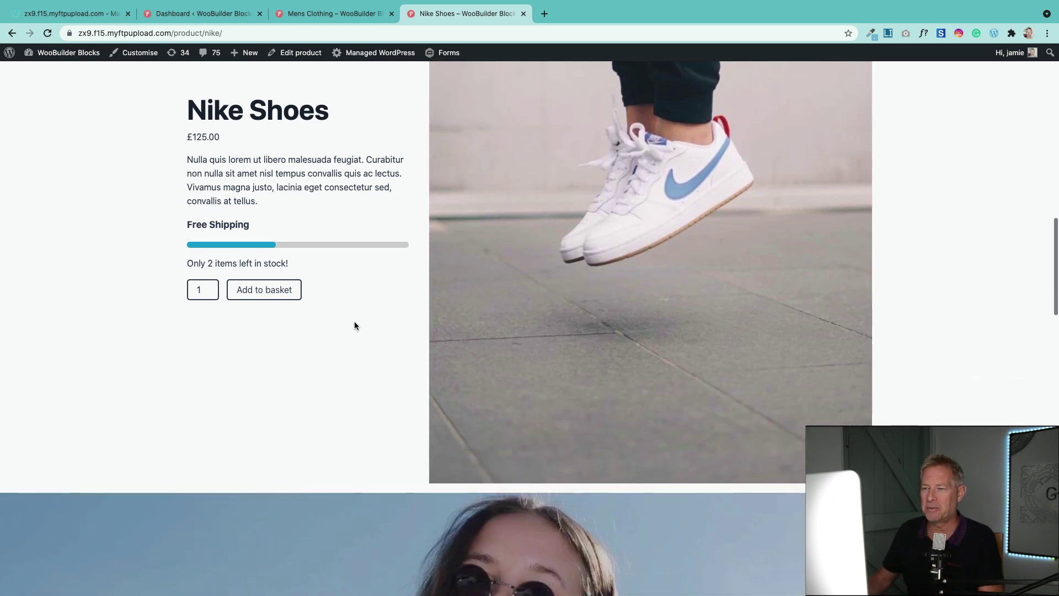
{"action": "scroll", "coordinate": [354, 325], "scroll_direction": "down", "scroll_amount": 6}
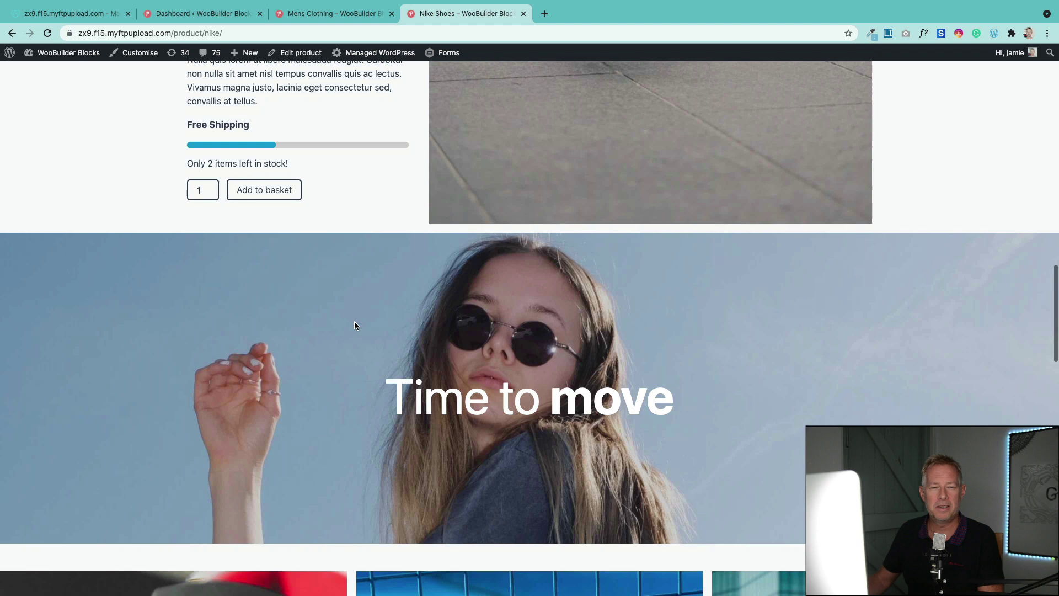
{"action": "scroll", "coordinate": [355, 326], "scroll_direction": "down", "scroll_amount": 4}
{"action": "scroll", "coordinate": [354, 322], "scroll_direction": "up", "scroll_amount": 3}
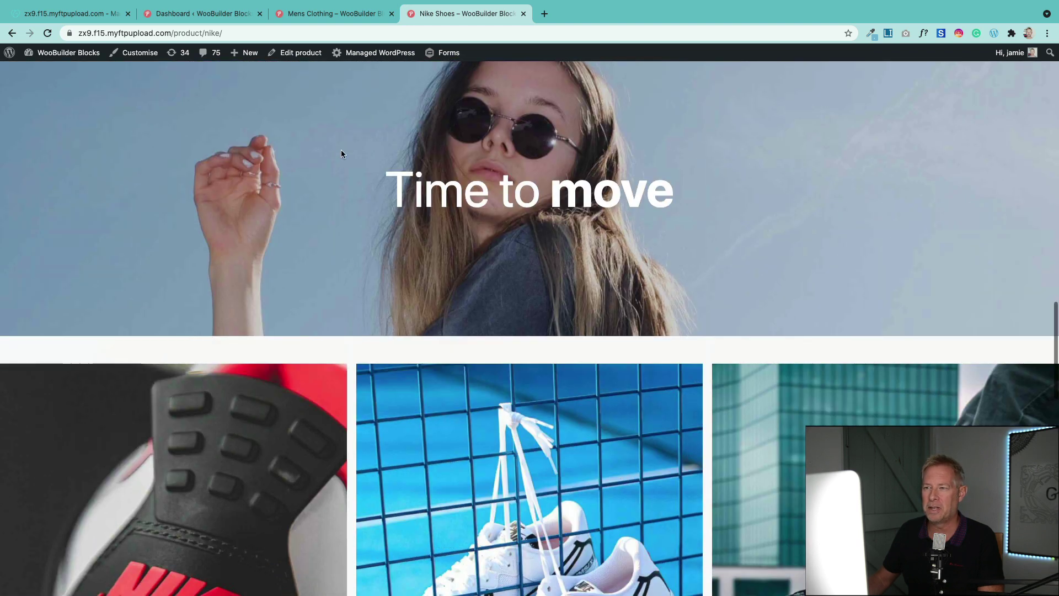
Step: Switch to the Mens Clothing category page and scroll through it to show the sticky sidebar
{"action": "left_click", "coordinate": [338, 13]}
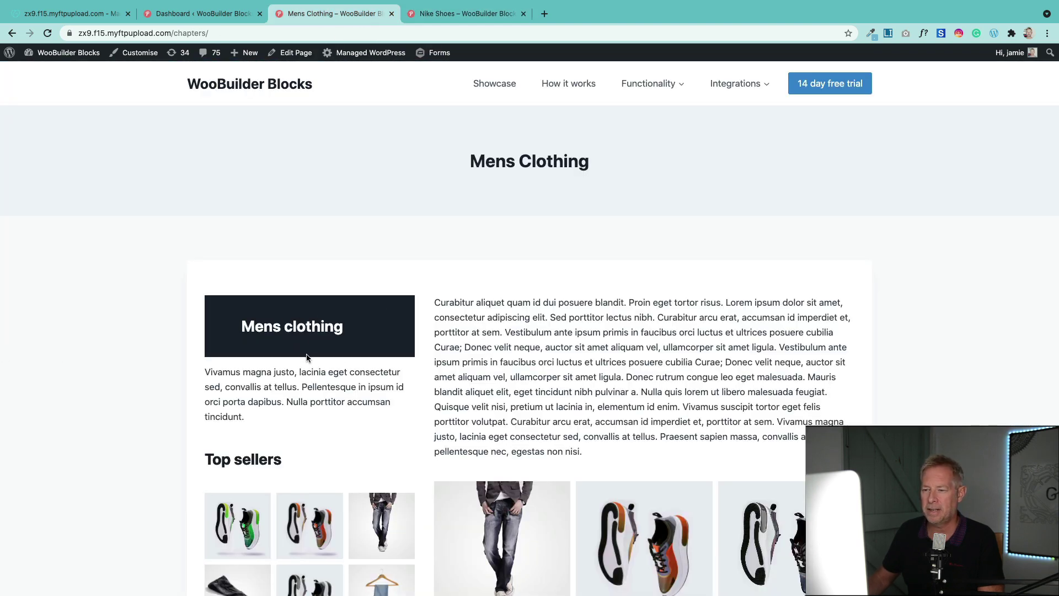
{"action": "scroll", "coordinate": [525, 383], "scroll_direction": "down", "scroll_amount": 4}
{"action": "scroll", "coordinate": [526, 385], "scroll_direction": "down", "scroll_amount": 1}
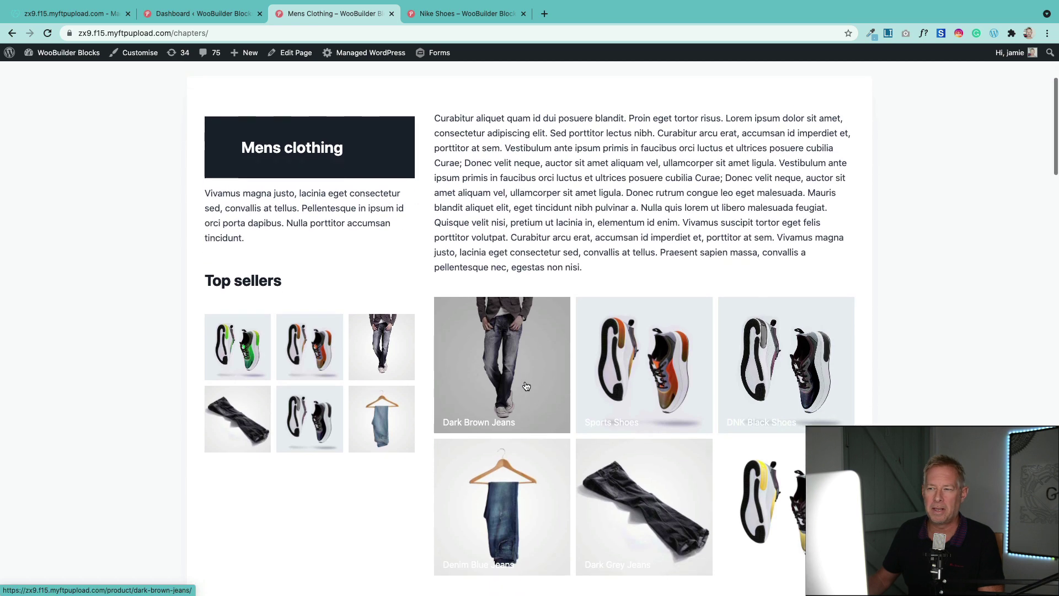
{"action": "scroll", "coordinate": [526, 385], "scroll_direction": "down", "scroll_amount": 8}
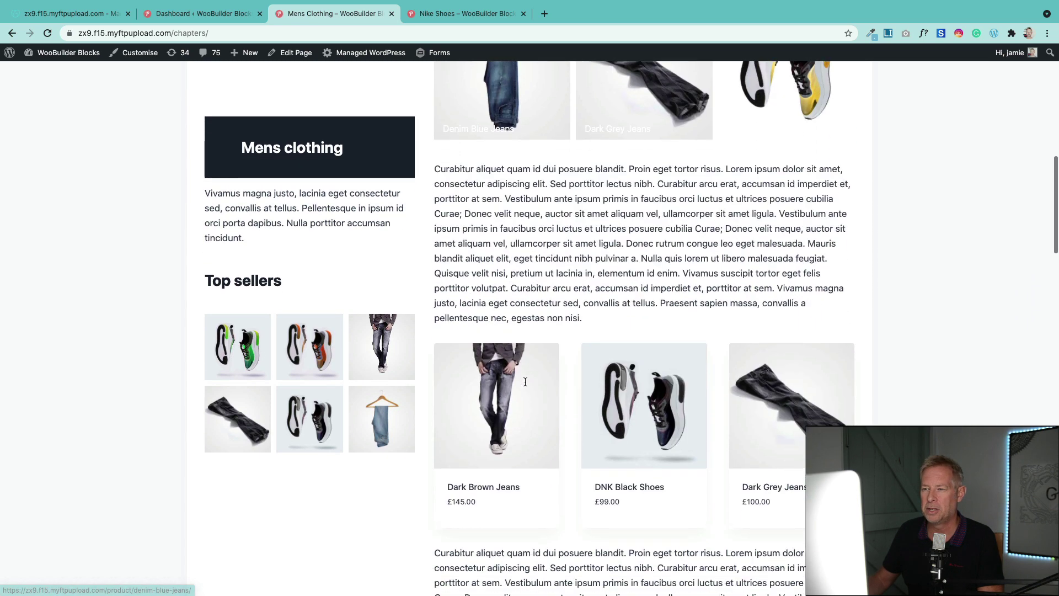
{"action": "scroll", "coordinate": [554, 291], "scroll_direction": "down", "scroll_amount": 9}
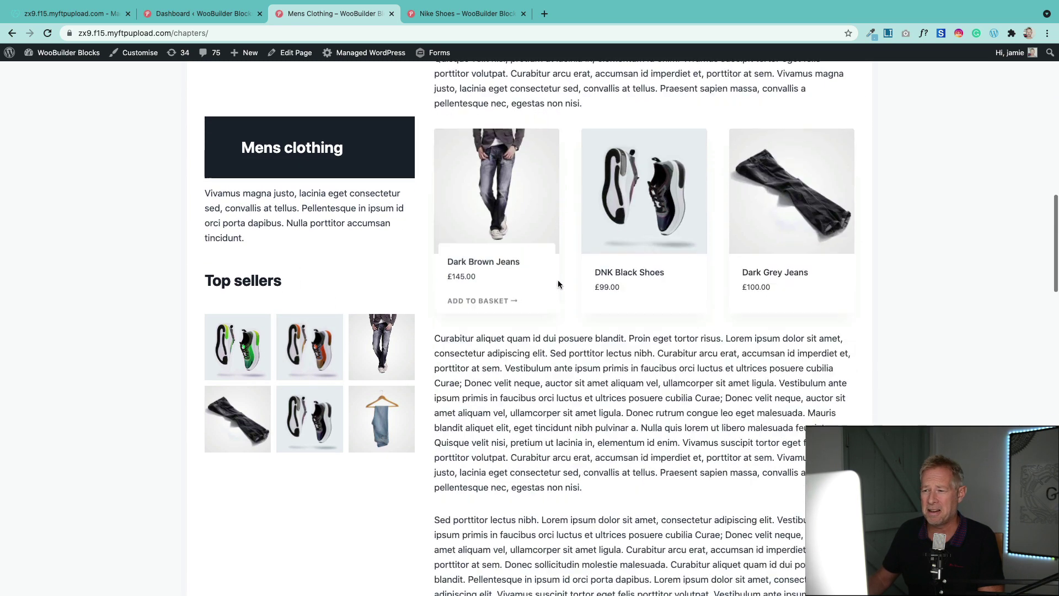
{"action": "scroll", "coordinate": [553, 291], "scroll_direction": "down", "scroll_amount": 15}
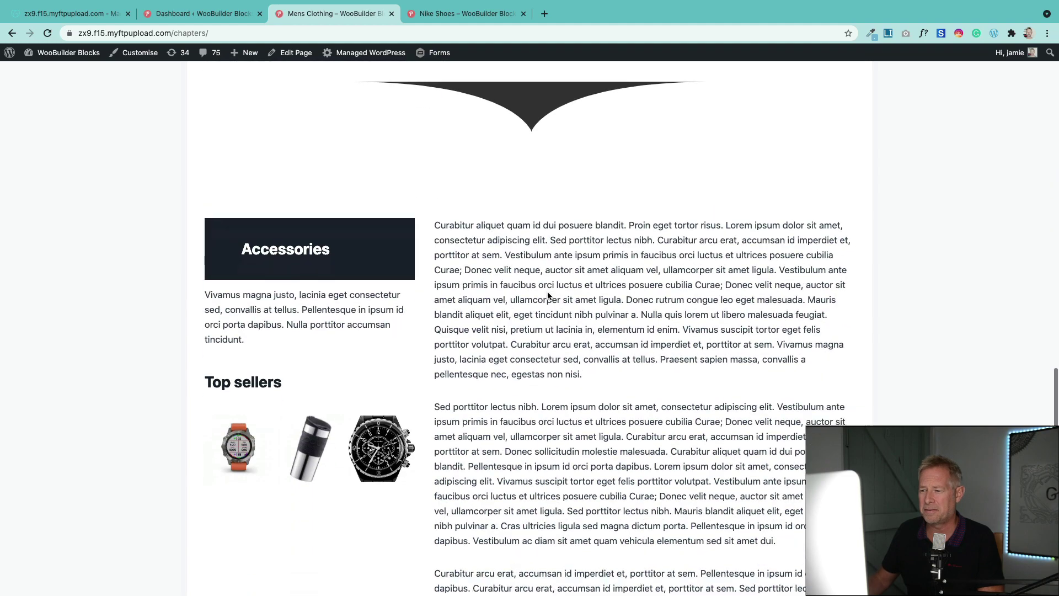
{"action": "scroll", "coordinate": [548, 294], "scroll_direction": "down", "scroll_amount": 2}
{"action": "scroll", "coordinate": [433, 178], "scroll_direction": "up", "scroll_amount": 15}
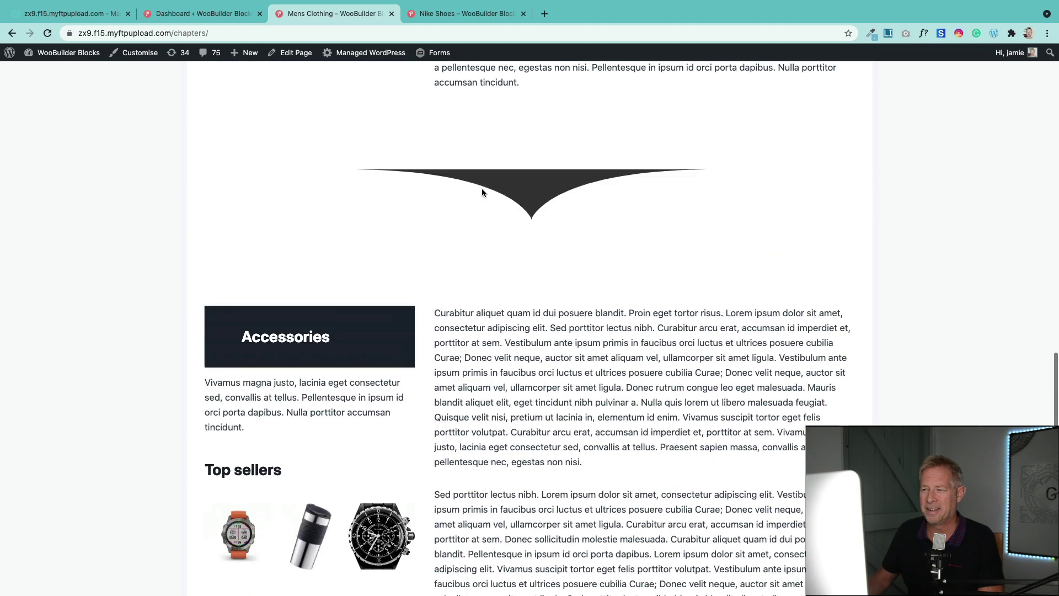
Step: Go to wordpress.org/plugins/sticky-block/ for the Sticky Block for Gutenberg Editor plugin
{"action": "mouse_move", "coordinate": [427, 52]}
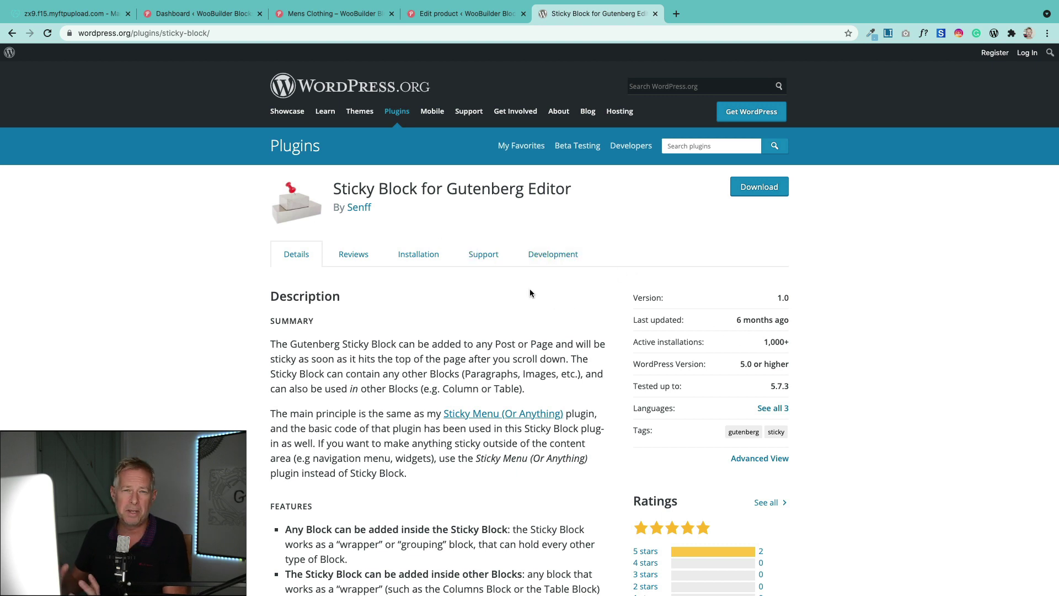
Step: Return to the Nike Shoes editor, then leave it for the live product page via View product
{"action": "left_click", "coordinate": [423, 15]}
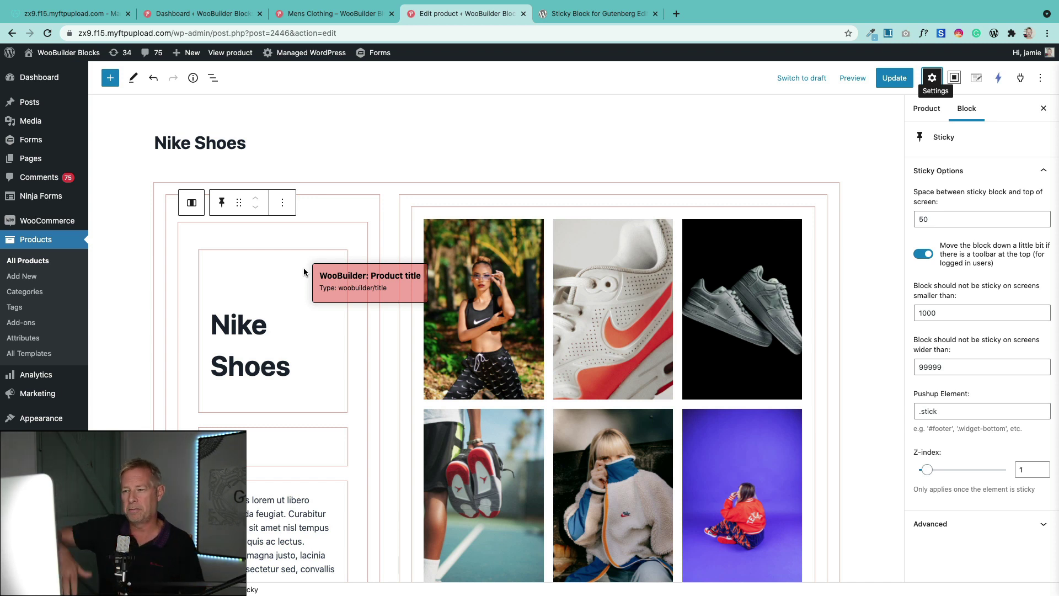
{"action": "left_click", "coordinate": [230, 53]}
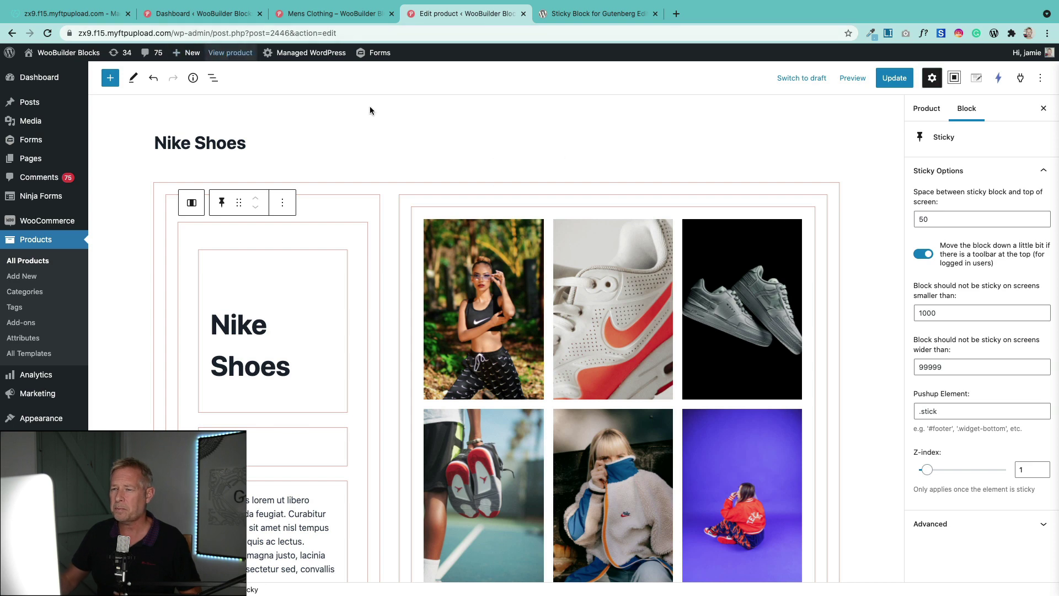
{"action": "left_click", "coordinate": [610, 195]}
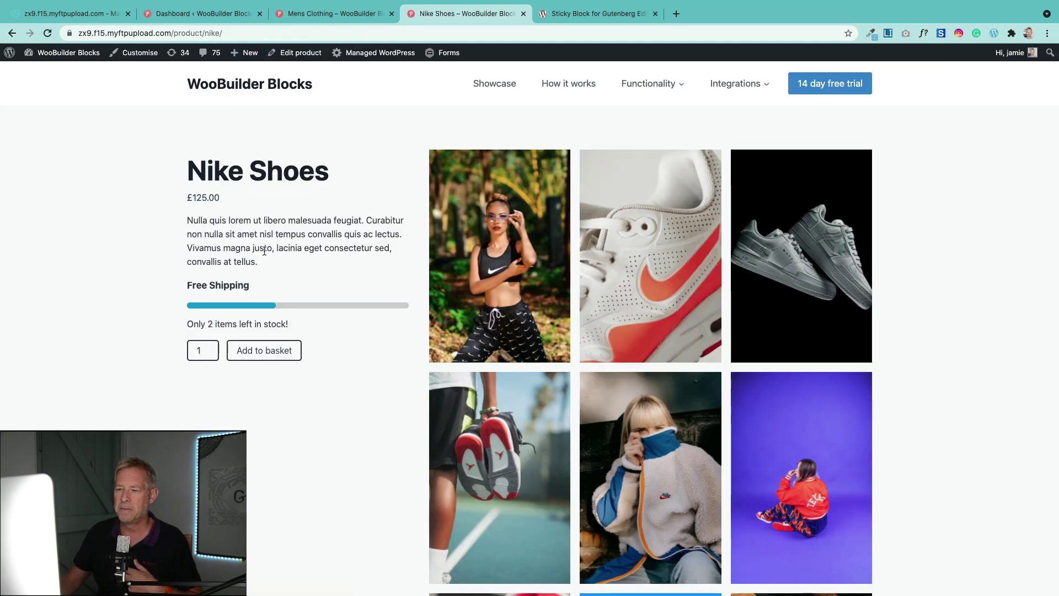
Step: Scroll the Nike Shoes page to show its pinned product info, then switch back to Mens Clothing
{"action": "scroll", "coordinate": [286, 281], "scroll_direction": "down", "scroll_amount": 5}
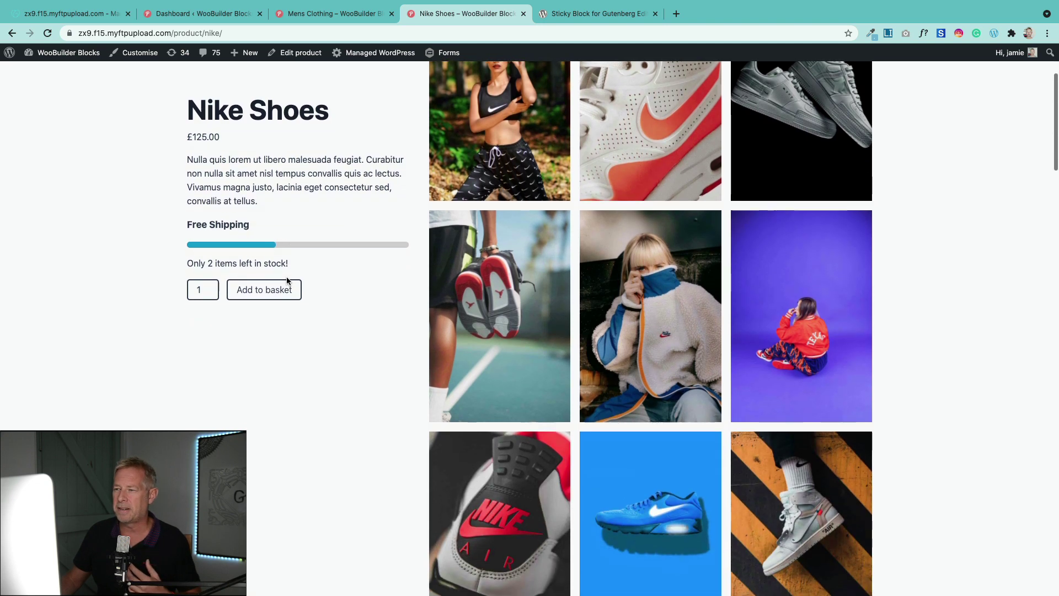
{"action": "scroll", "coordinate": [287, 280], "scroll_direction": "down", "scroll_amount": 2}
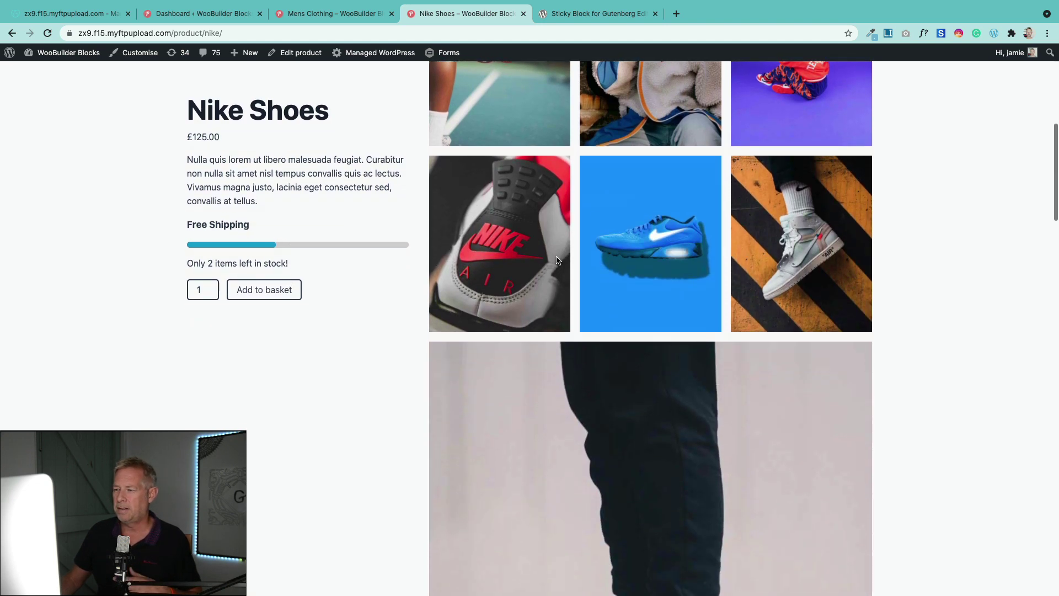
{"action": "scroll", "coordinate": [331, 234], "scroll_direction": "up", "scroll_amount": 8}
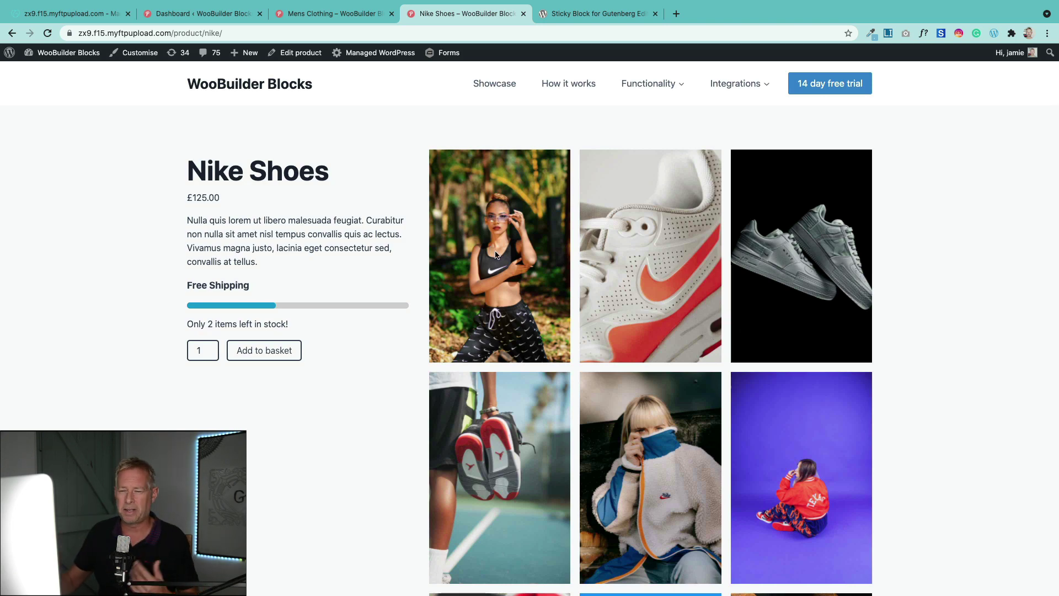
{"action": "scroll", "coordinate": [497, 257], "scroll_direction": "down", "scroll_amount": 9}
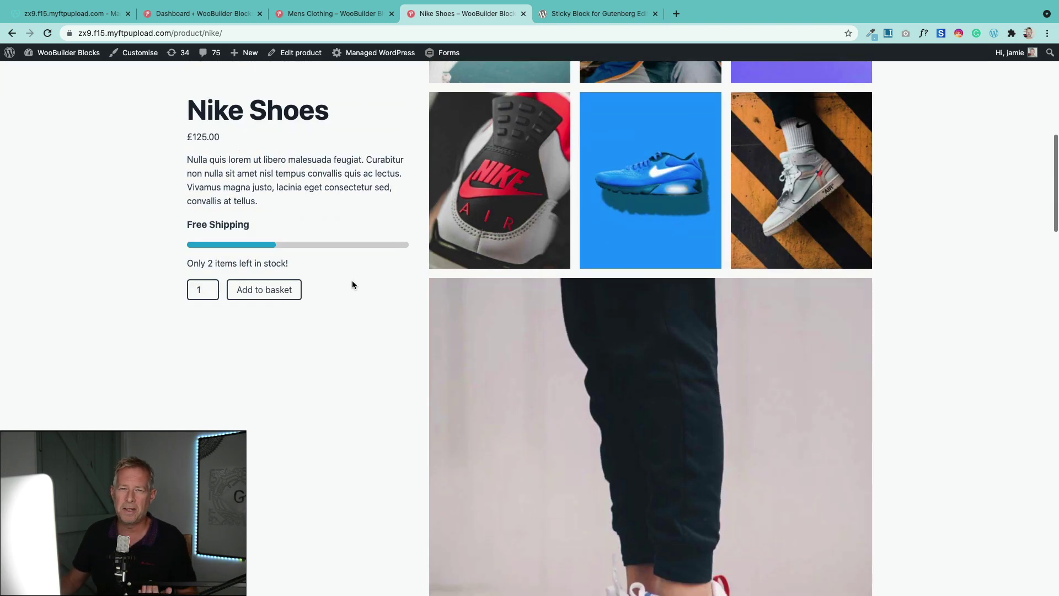
{"action": "scroll", "coordinate": [349, 284], "scroll_direction": "down", "scroll_amount": 10}
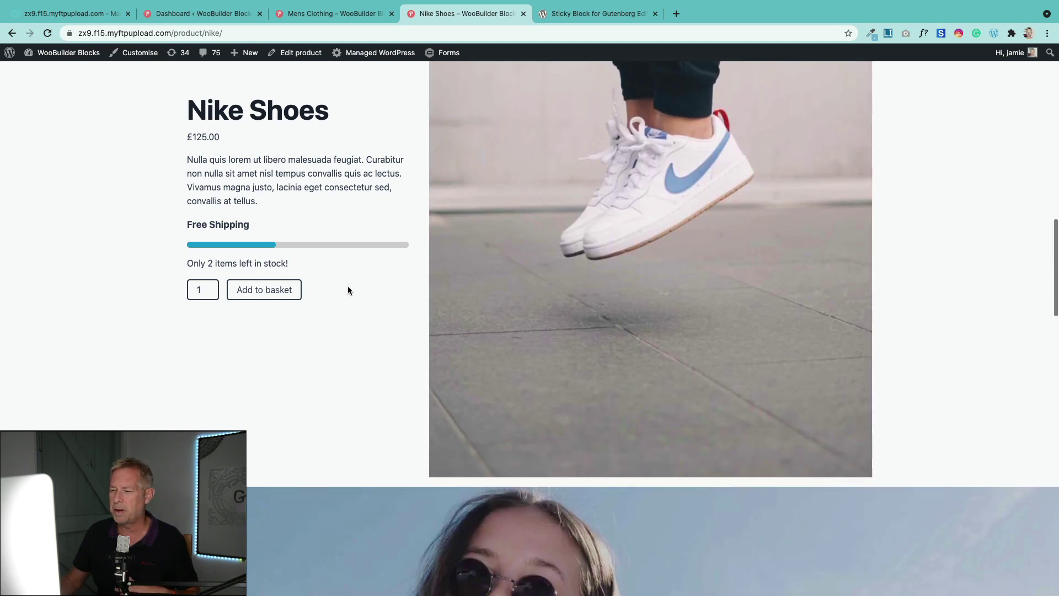
{"action": "scroll", "coordinate": [347, 290], "scroll_direction": "up", "scroll_amount": 1}
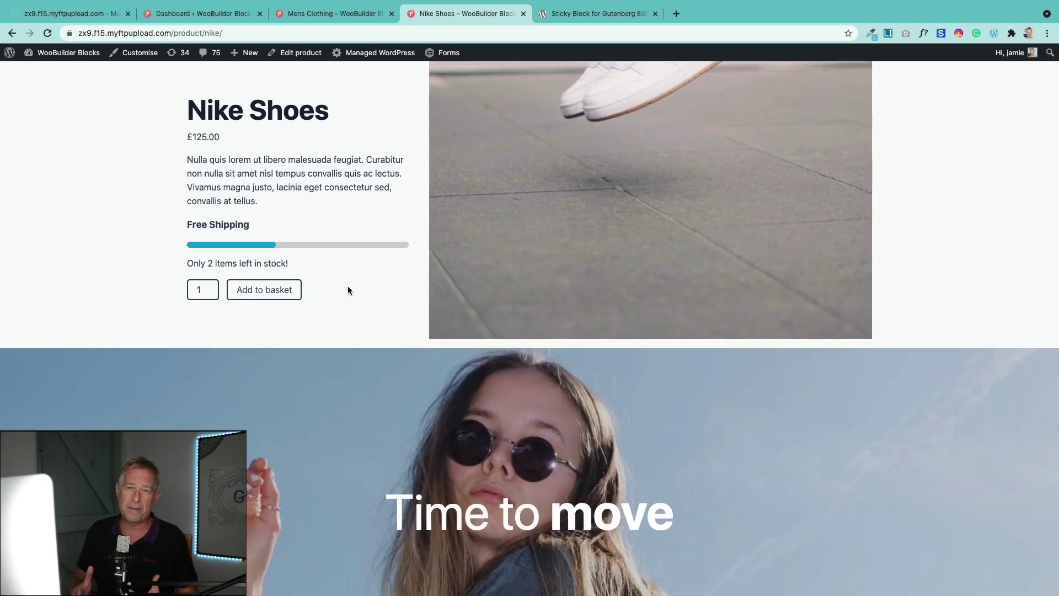
{"action": "scroll", "coordinate": [347, 286], "scroll_direction": "up", "scroll_amount": 10}
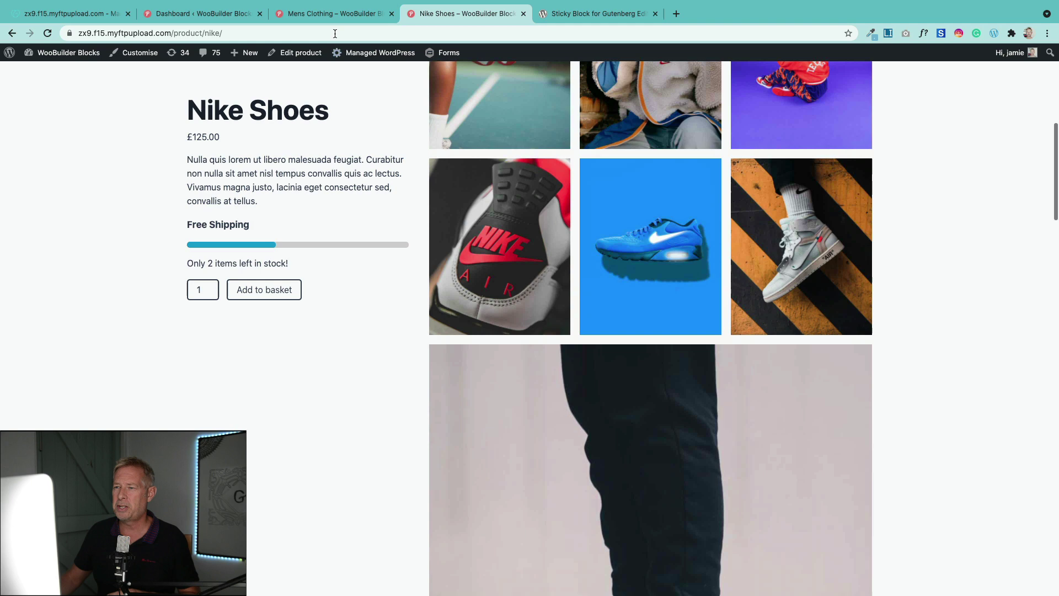
{"action": "key", "text": "ctrl+shift+Tab"}
{"action": "scroll", "coordinate": [377, 277], "scroll_direction": "up", "scroll_amount": 5}
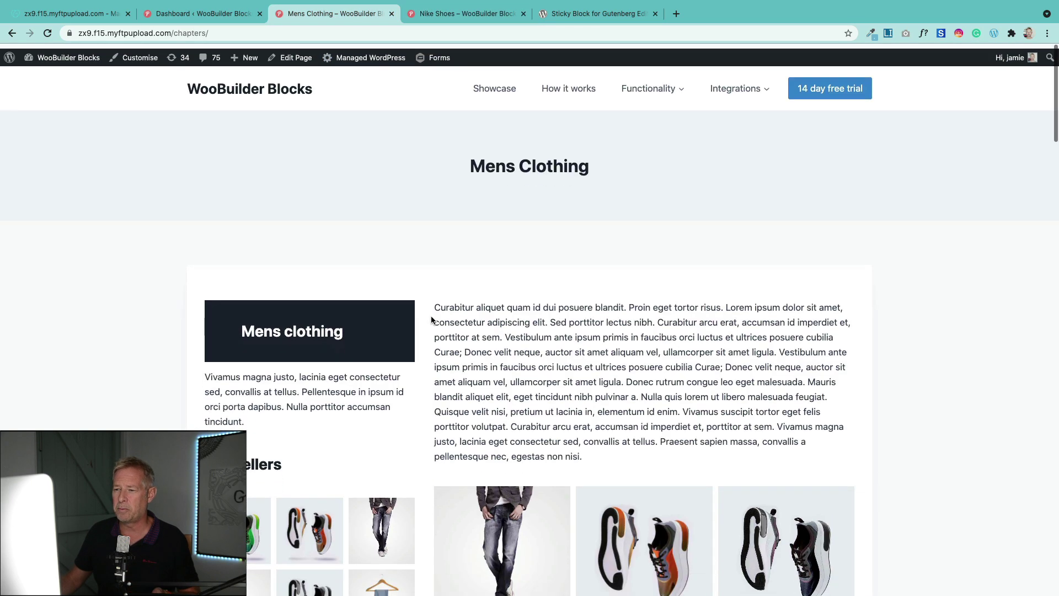
{"action": "scroll", "coordinate": [346, 326], "scroll_direction": "down", "scroll_amount": 3}
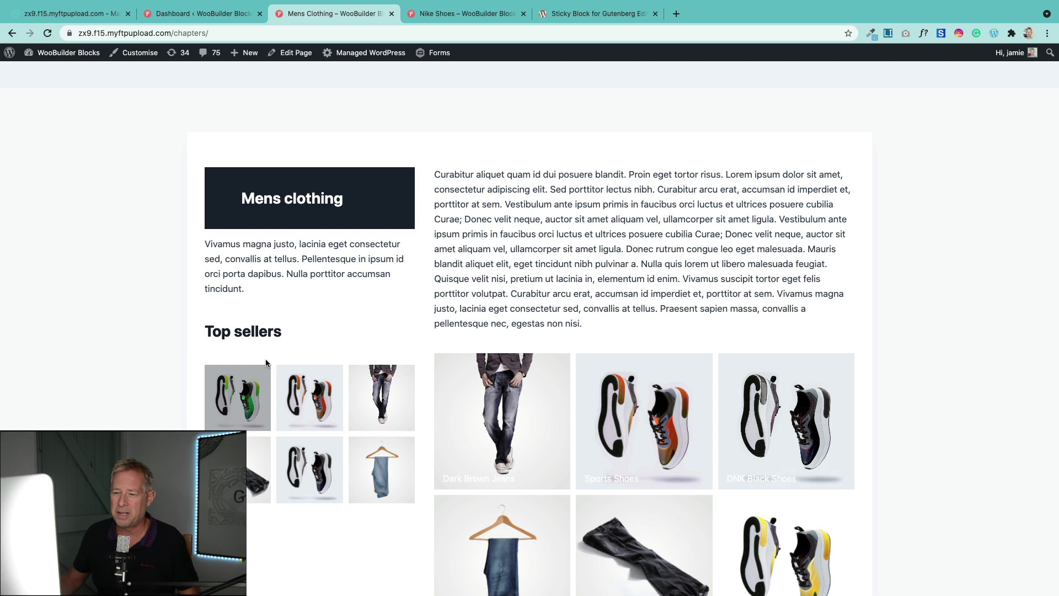
{"action": "scroll", "coordinate": [292, 304], "scroll_direction": "down", "scroll_amount": 1}
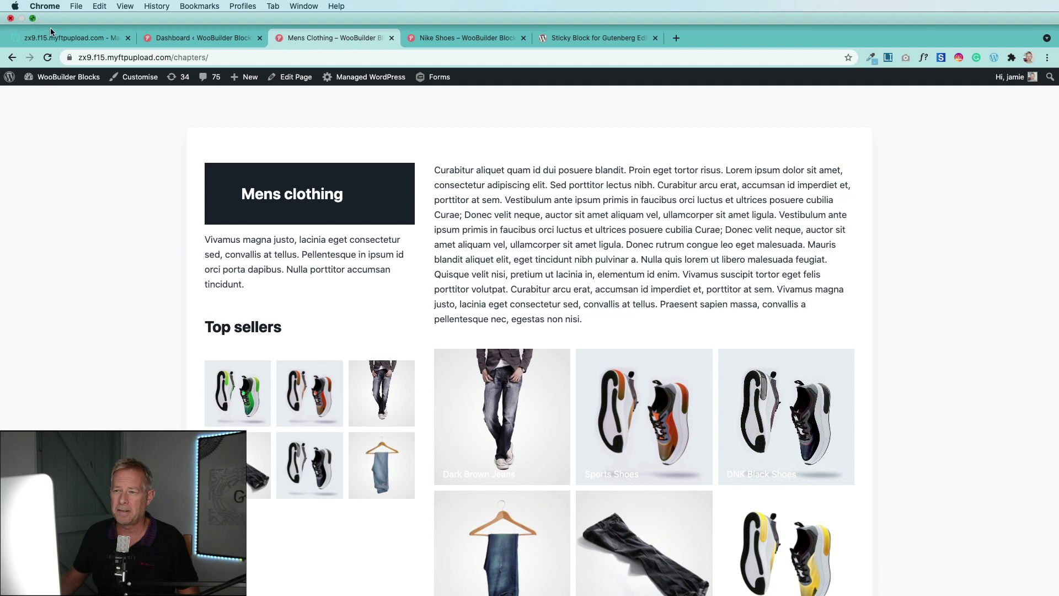
{"action": "left_click", "coordinate": [32, 18]}
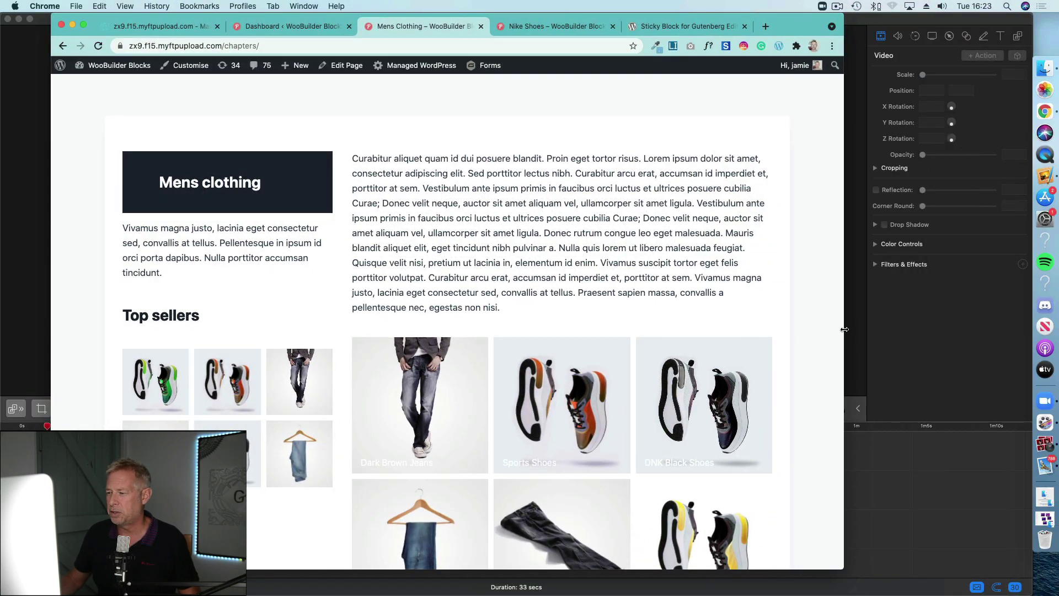
{"action": "left_click_drag", "start_coordinate": [845, 329], "coordinate": [342, 414]}
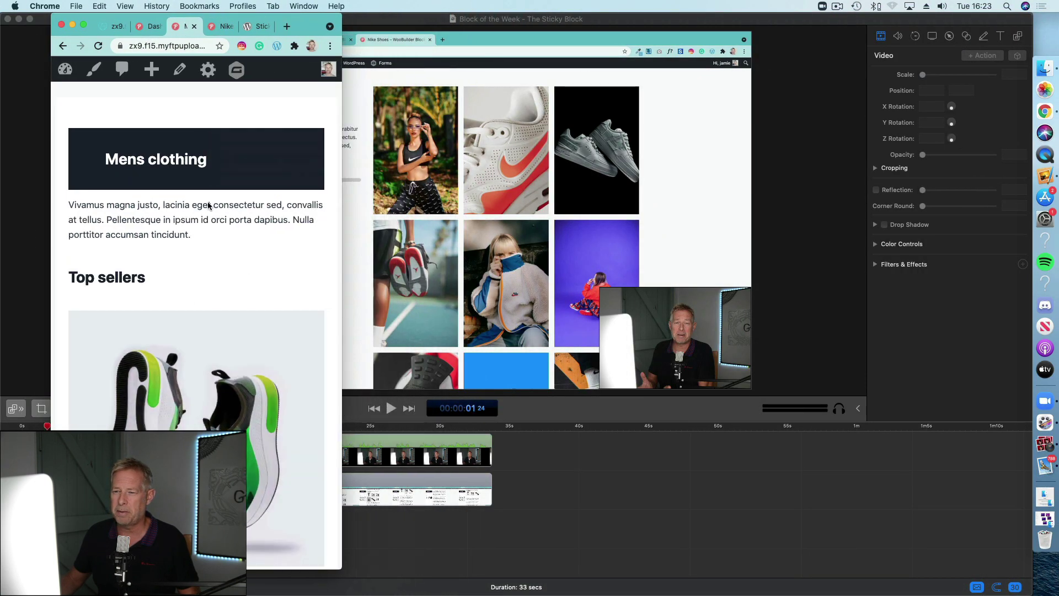
{"action": "scroll", "coordinate": [210, 206], "scroll_direction": "up", "scroll_amount": 1}
{"action": "scroll", "coordinate": [216, 212], "scroll_direction": "down", "scroll_amount": 4}
{"action": "scroll", "coordinate": [223, 218], "scroll_direction": "up", "scroll_amount": 5}
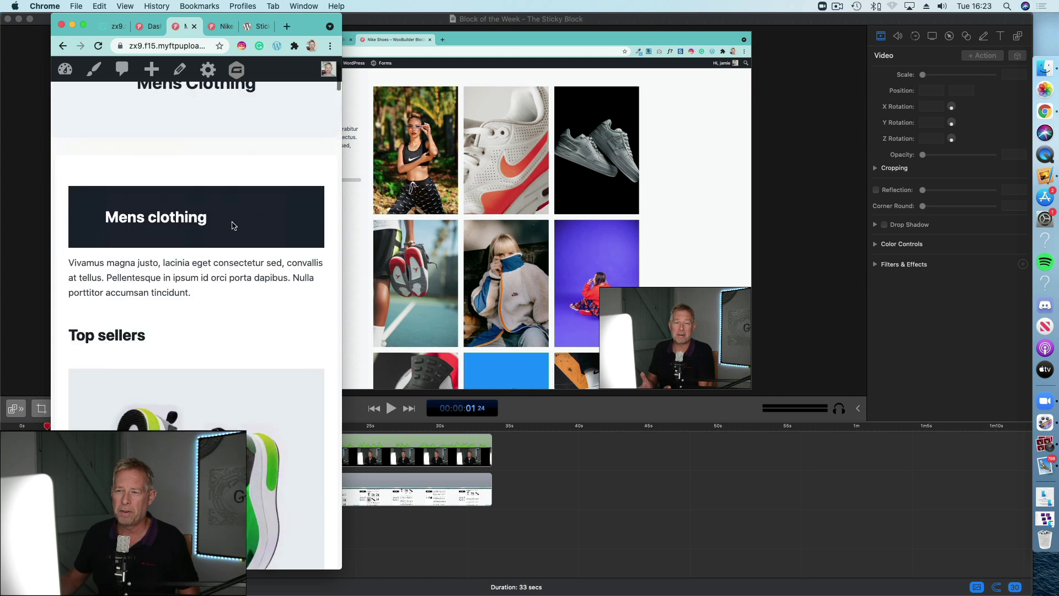
{"action": "scroll", "coordinate": [232, 225], "scroll_direction": "up", "scroll_amount": 3}
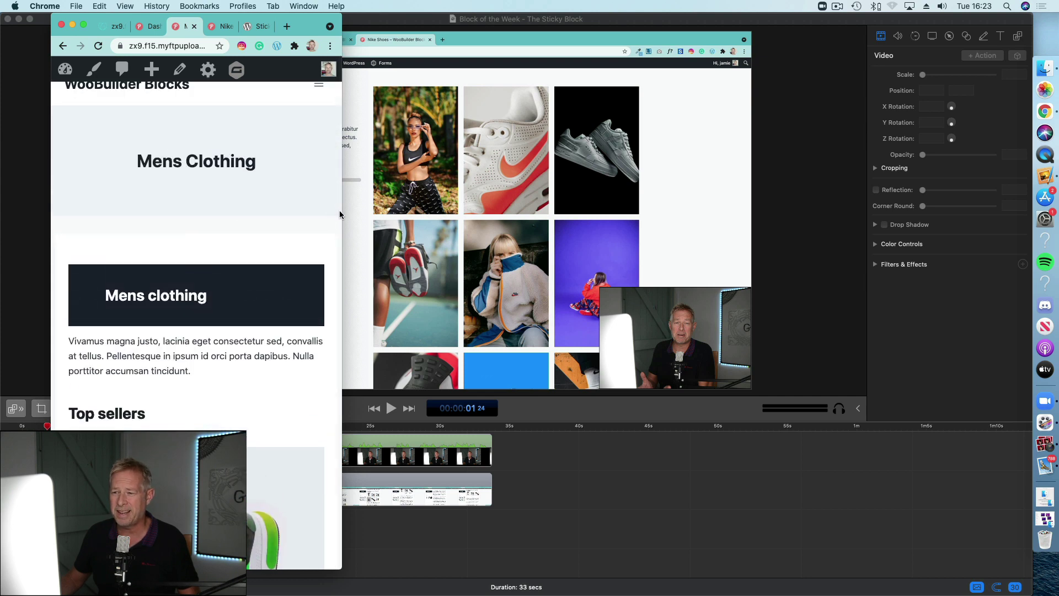
{"action": "left_click_drag", "start_coordinate": [339, 214], "coordinate": [991, 188]}
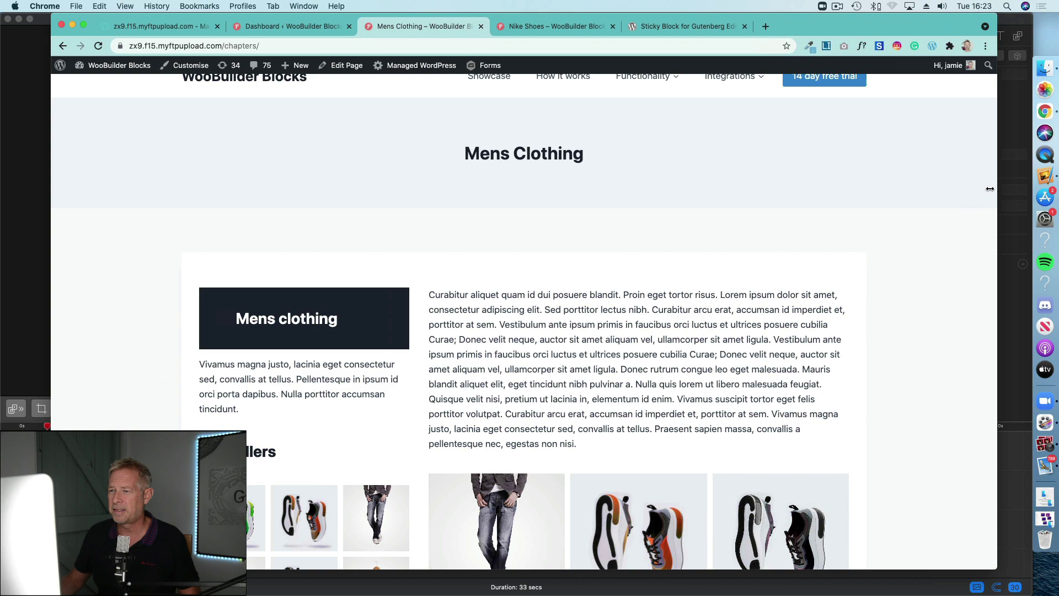
{"action": "left_click", "coordinate": [83, 24]}
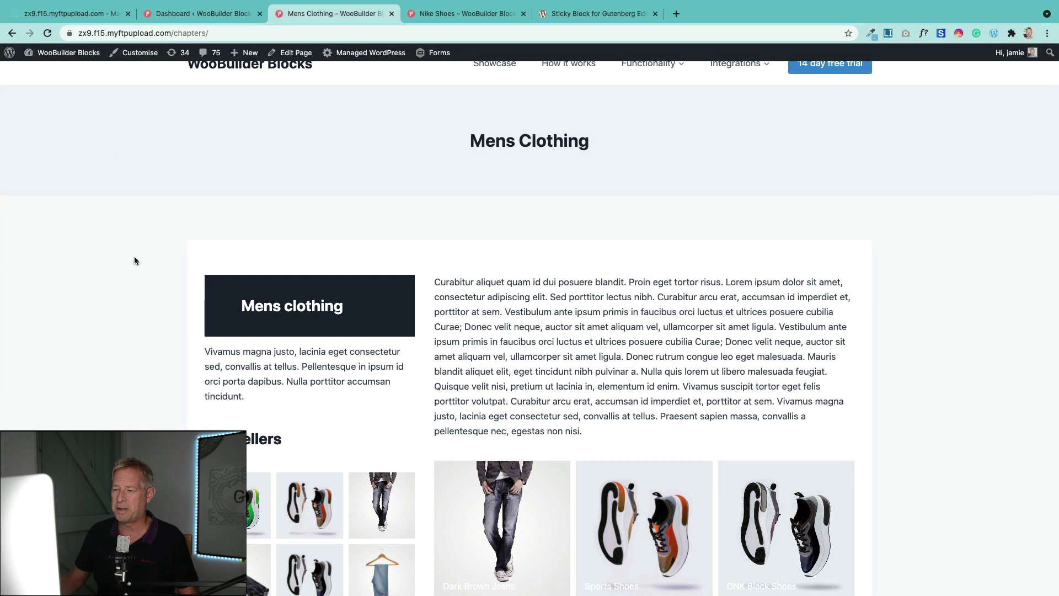
{"action": "scroll", "coordinate": [134, 256], "scroll_direction": "down", "scroll_amount": 10}
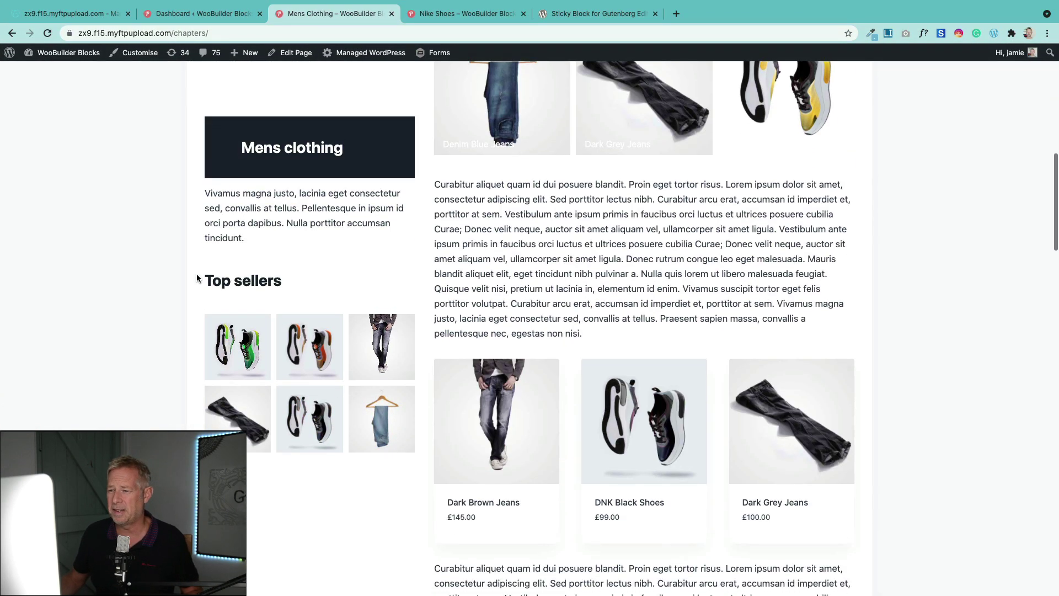
Step: Switch to the Nike Shoes page and scroll it to check the pinned product details column
{"action": "scroll", "coordinate": [497, 469], "scroll_direction": "up", "scroll_amount": 4}
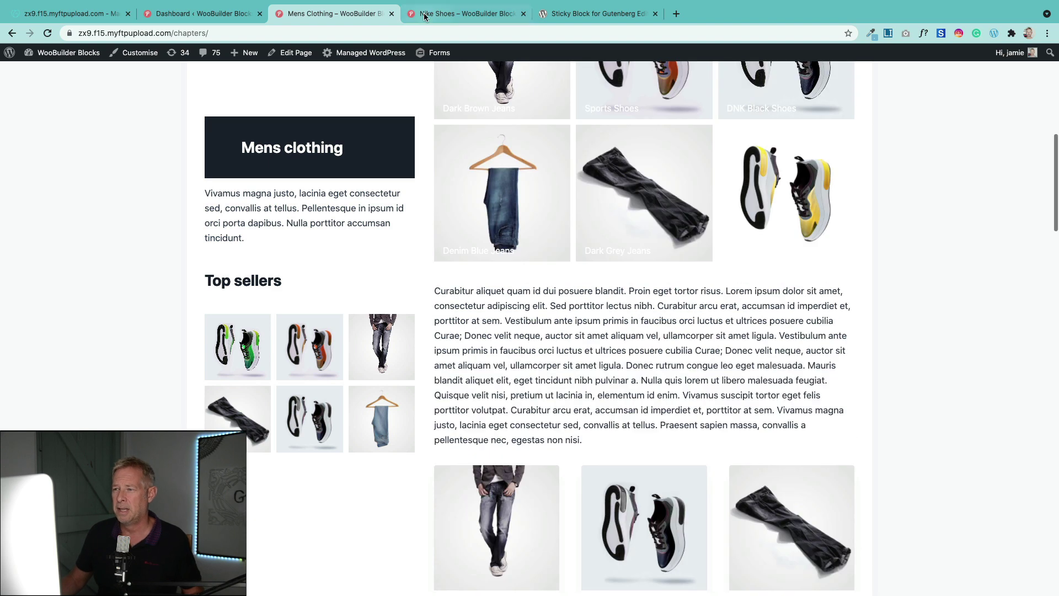
{"action": "left_click", "coordinate": [425, 16]}
{"action": "scroll", "coordinate": [181, 226], "scroll_direction": "up", "scroll_amount": 2}
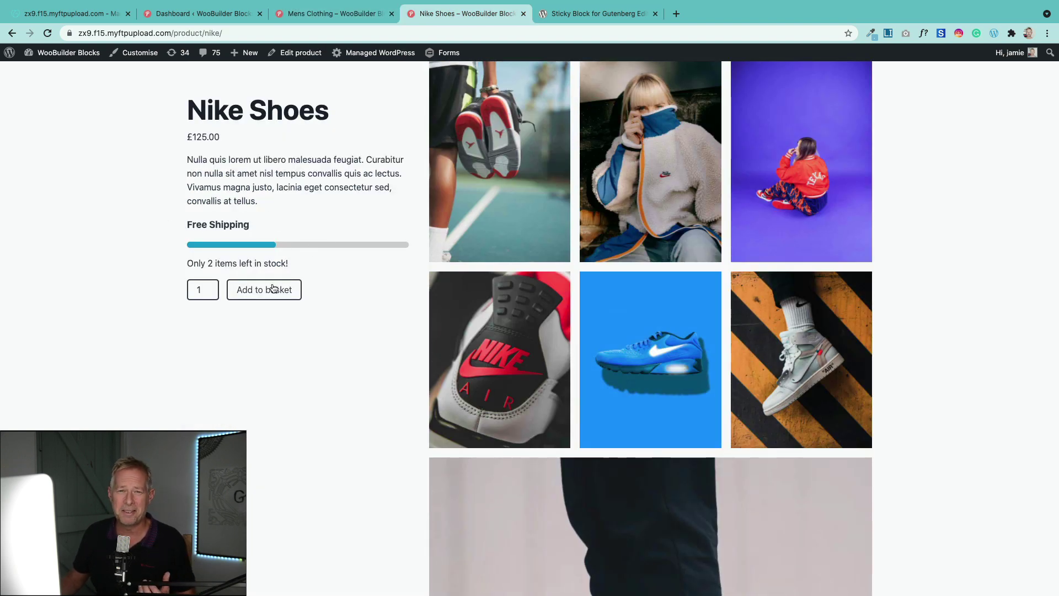
{"action": "scroll", "coordinate": [297, 187], "scroll_direction": "up", "scroll_amount": 6}
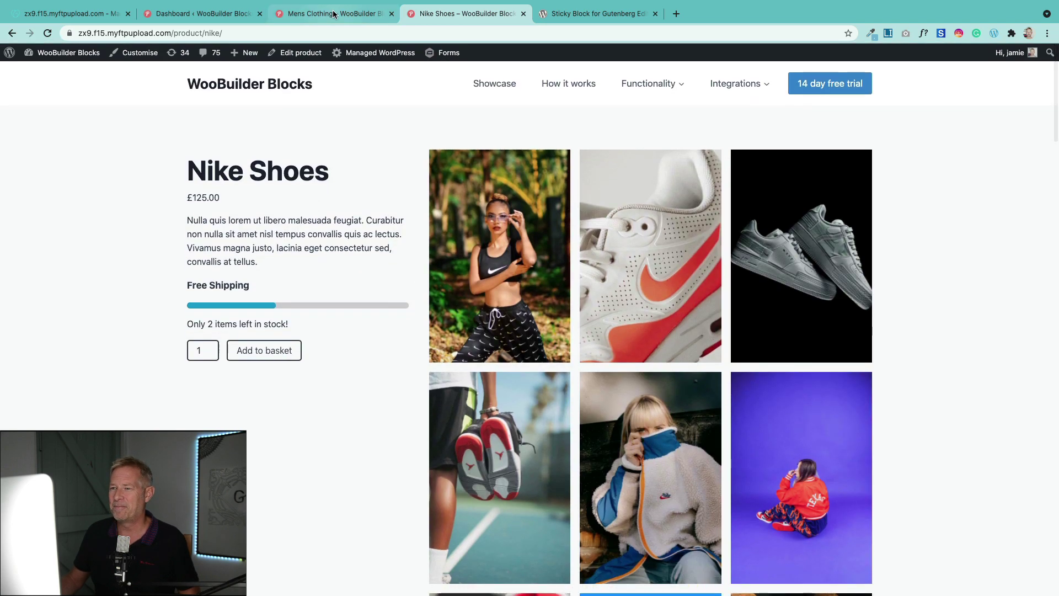
{"action": "left_click", "coordinate": [333, 13]}
{"action": "left_click", "coordinate": [452, 16]}
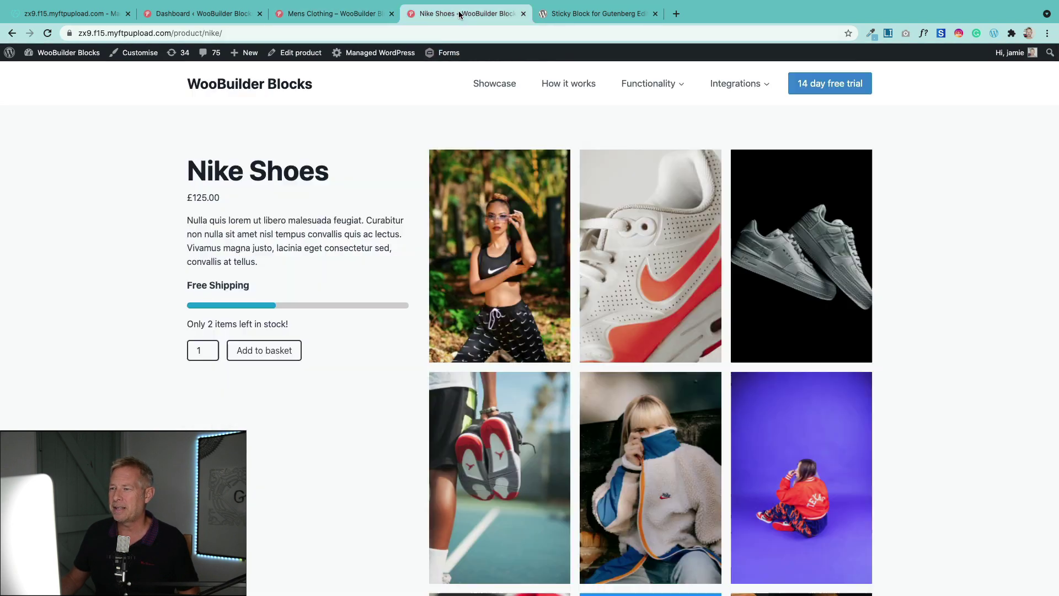
Step: Load the Nike Shoes product in the block editor via Edit product in the admin bar
{"action": "left_click", "coordinate": [297, 52]}
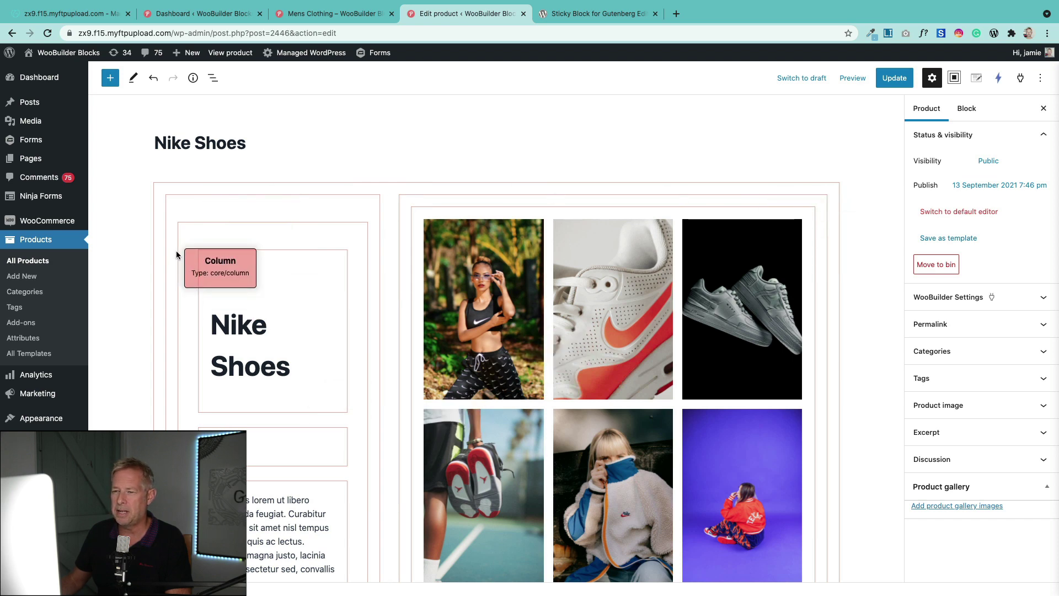
Step: Open List view and select the Columns, right-hand Column and Gallery blocks to inspect them
{"action": "left_click", "coordinate": [212, 79]}
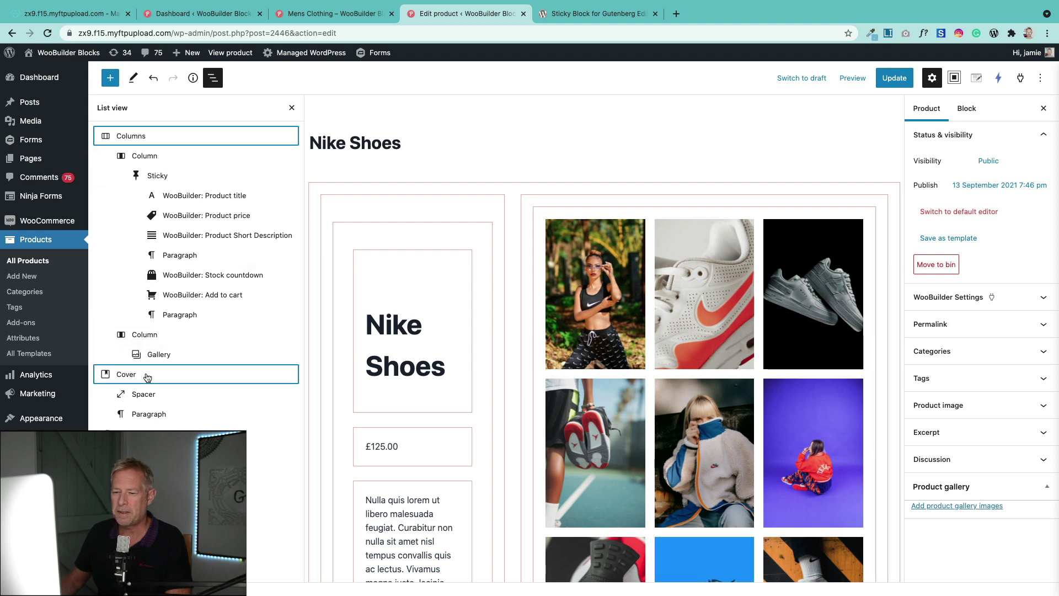
{"action": "scroll", "coordinate": [568, 406], "scroll_direction": "down", "scroll_amount": 15}
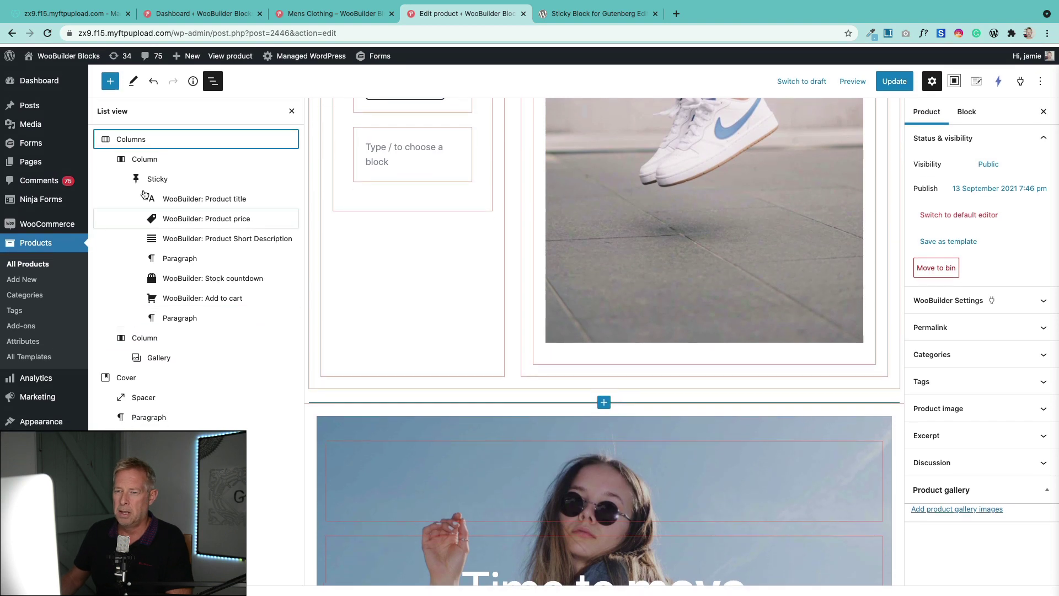
{"action": "left_click", "coordinate": [144, 136]}
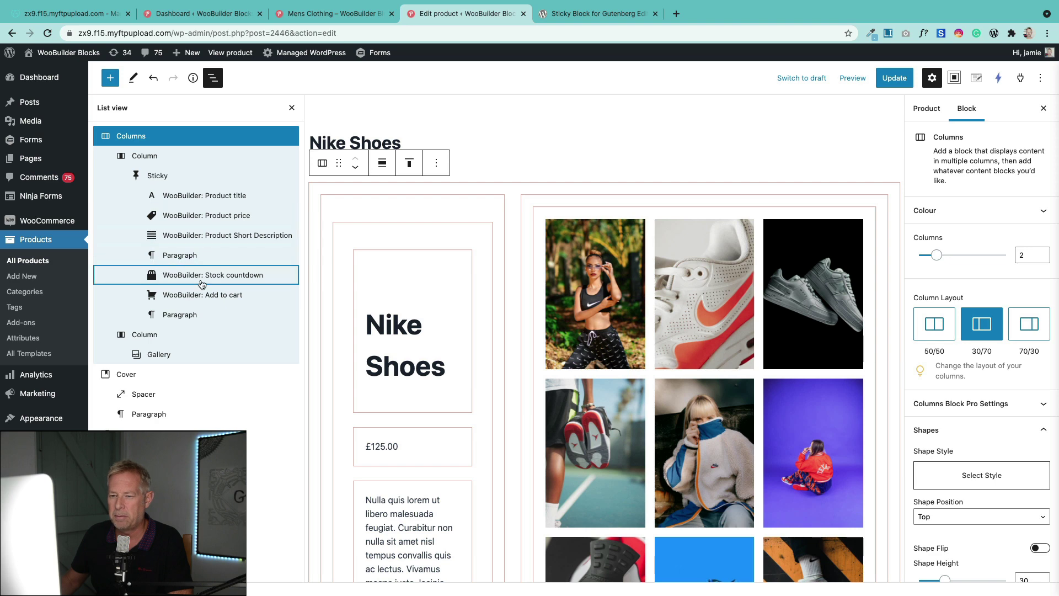
{"action": "scroll", "coordinate": [489, 397], "scroll_direction": "down", "scroll_amount": 5}
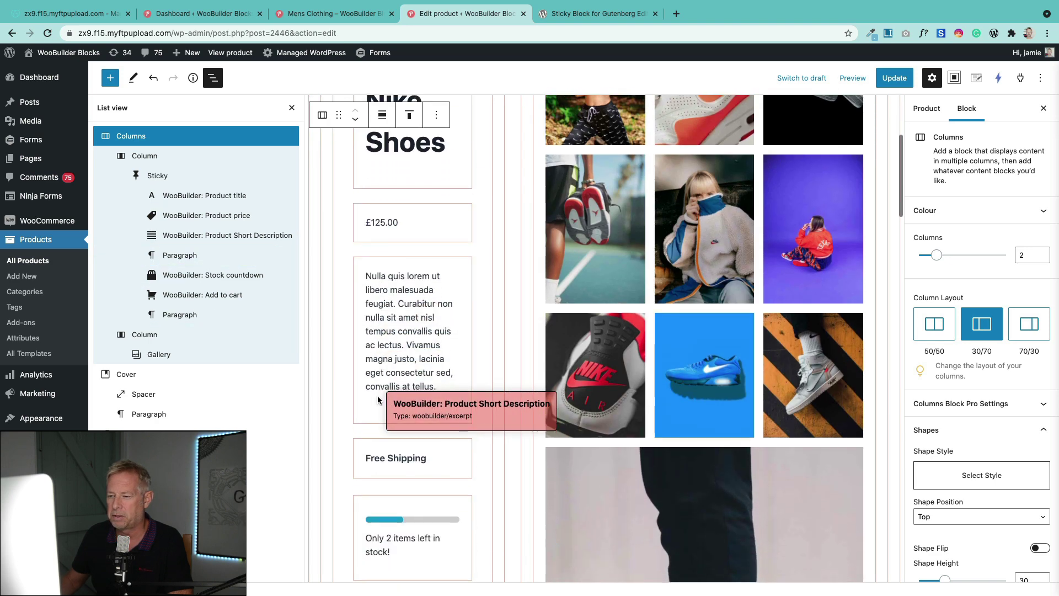
{"action": "left_click", "coordinate": [177, 336]}
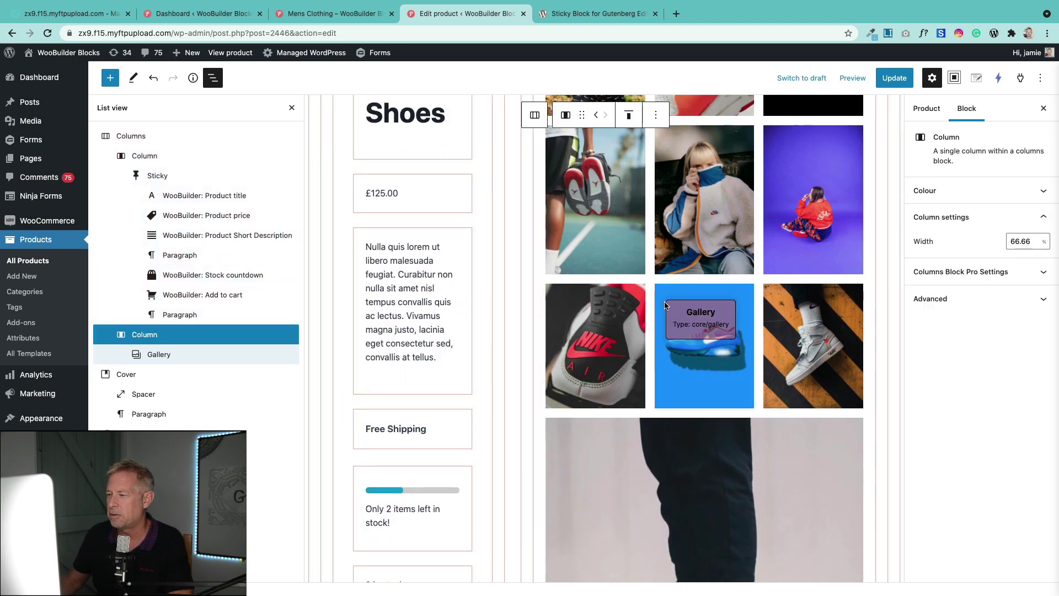
{"action": "left_click", "coordinate": [286, 355]}
{"action": "scroll", "coordinate": [684, 369], "scroll_direction": "up", "scroll_amount": 8}
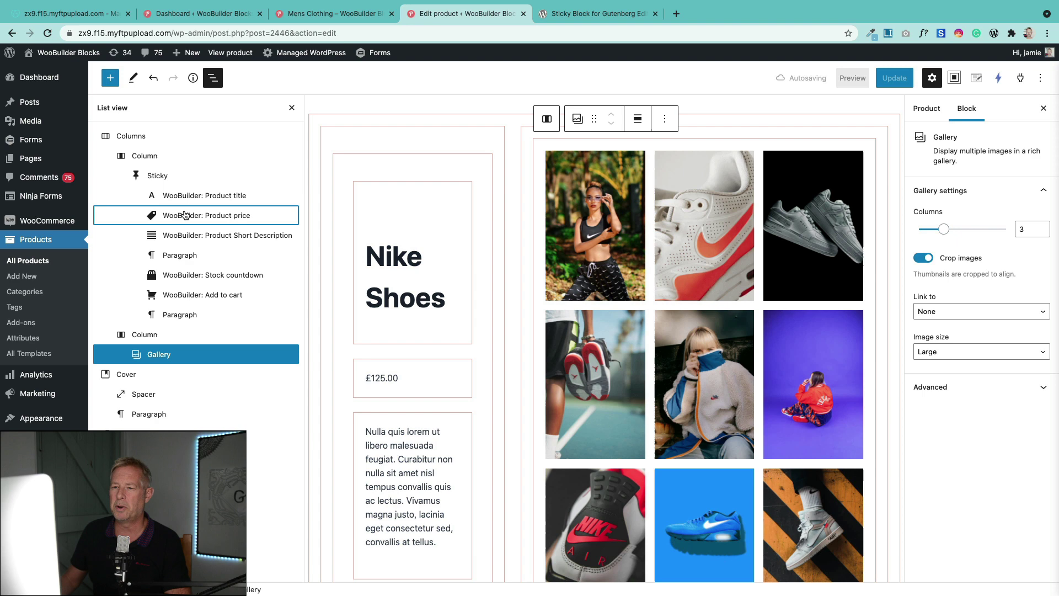
Step: Select the Sticky block and review its options: 50 top gap, 1000 min width, 99999 max, pushup .stick
{"action": "left_click", "coordinate": [160, 178]}
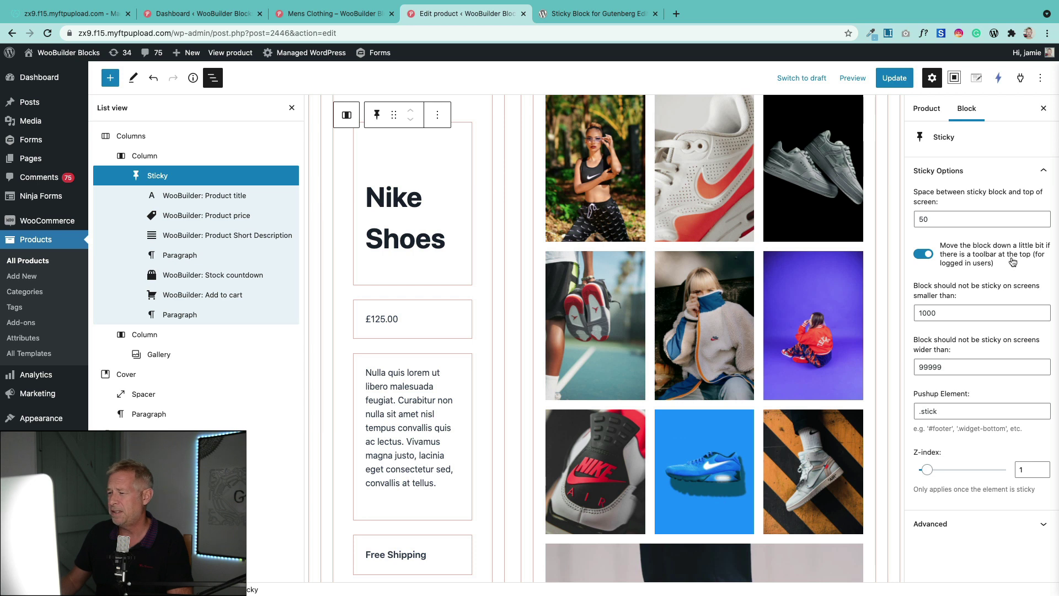
{"action": "left_click_drag", "start_coordinate": [1004, 269], "coordinate": [949, 252]}
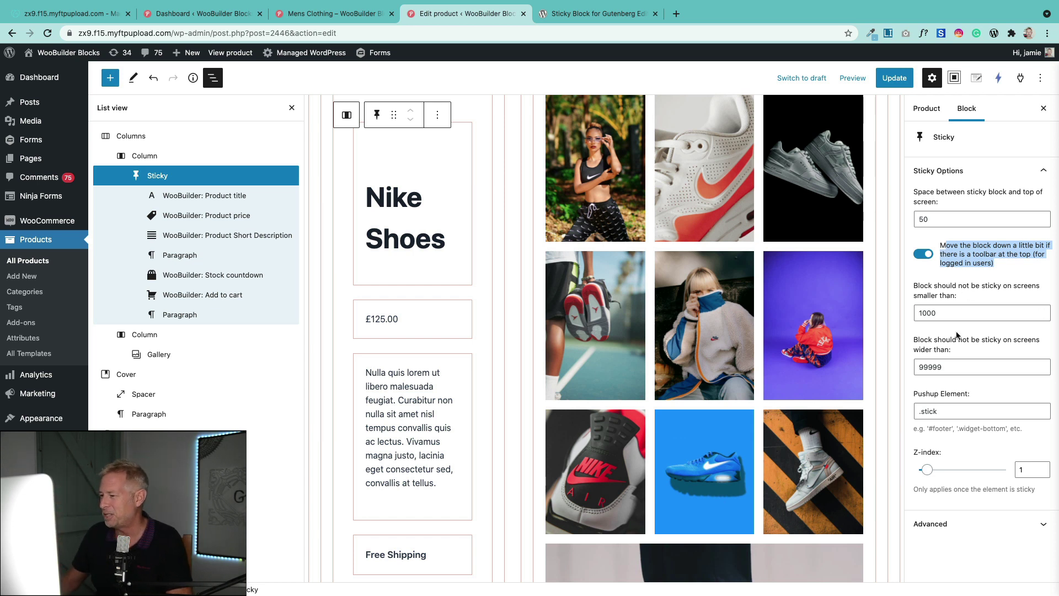
{"action": "scroll", "coordinate": [957, 335], "scroll_direction": "down", "scroll_amount": 2}
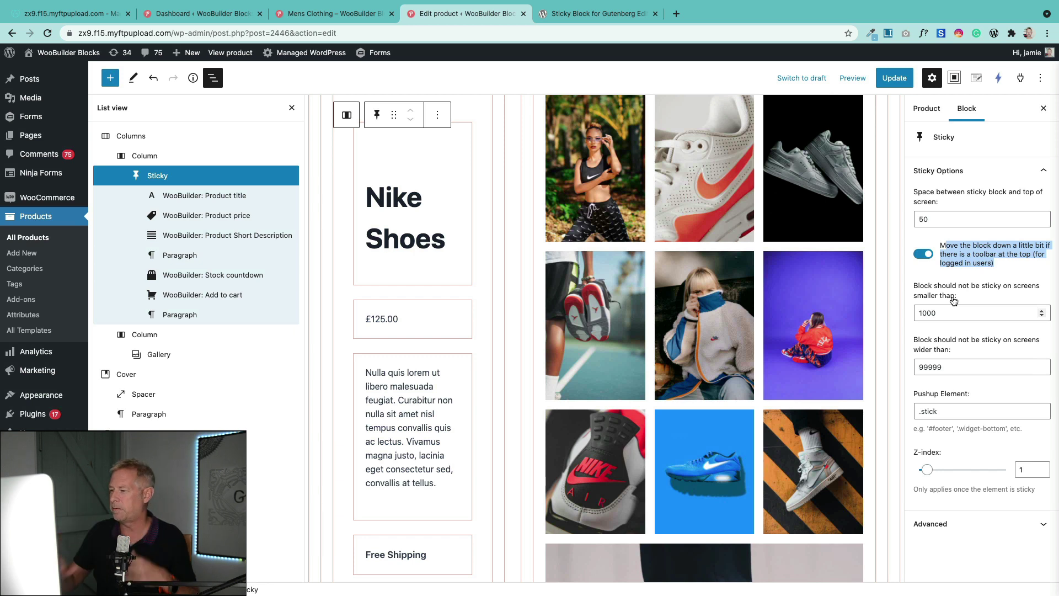
{"action": "left_click_drag", "start_coordinate": [947, 367], "coordinate": [919, 367]}
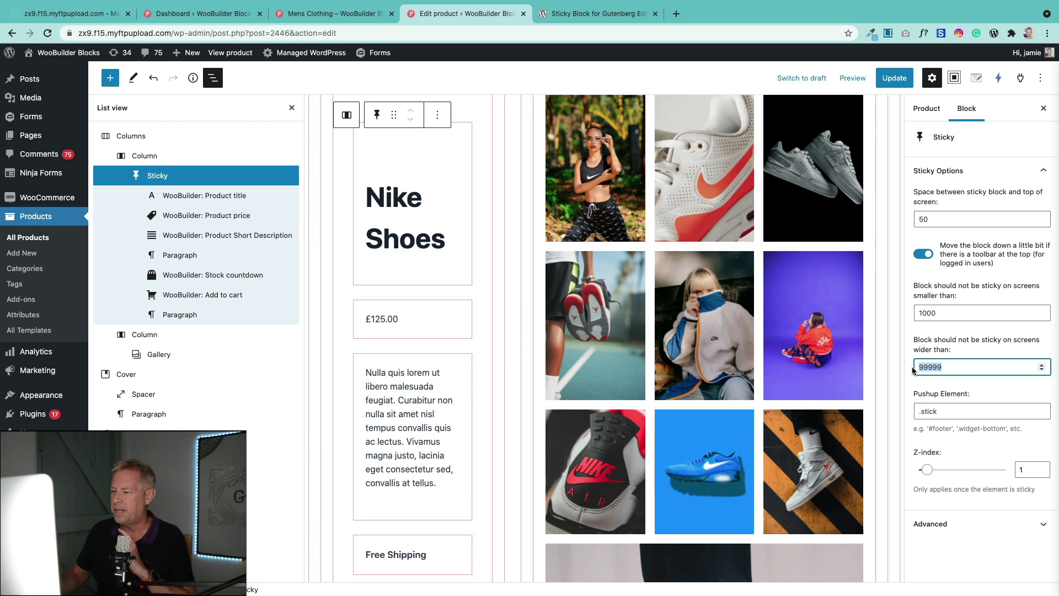
{"action": "left_click", "coordinate": [946, 411]}
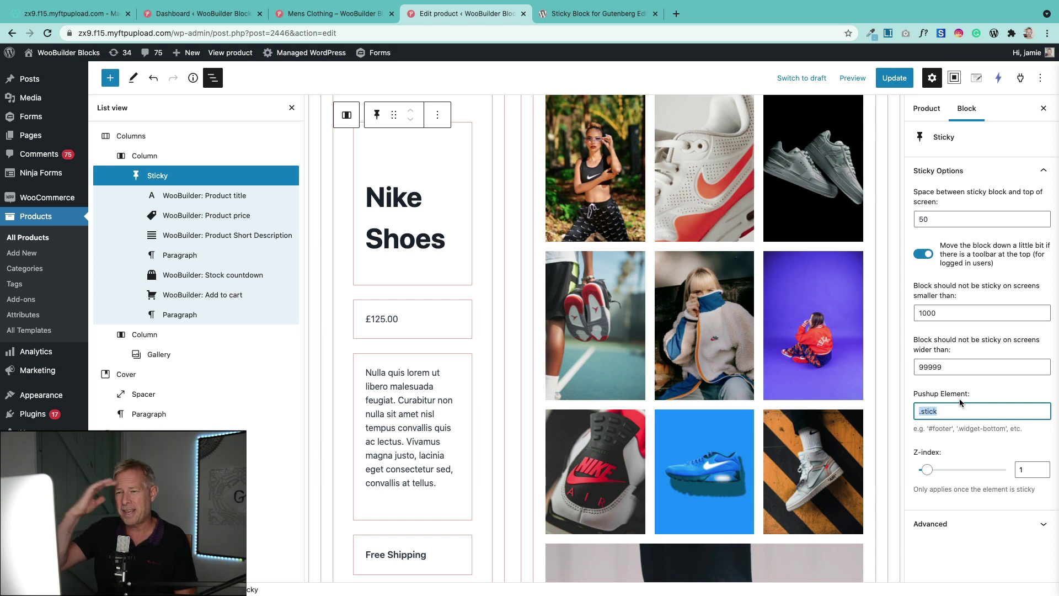
{"action": "left_click", "coordinate": [894, 78]}
{"action": "left_click", "coordinate": [230, 52]}
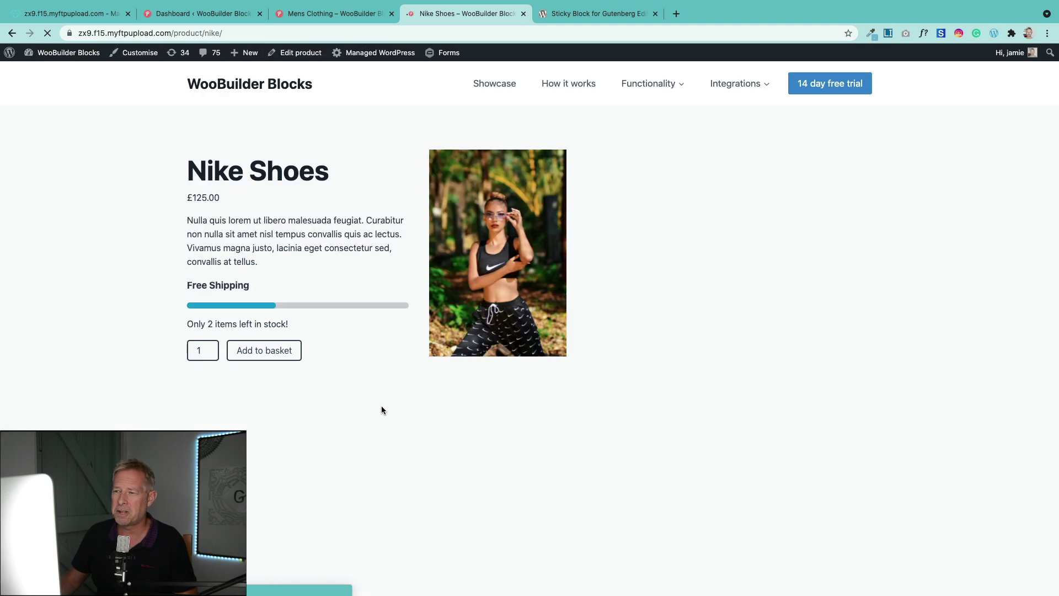
{"action": "scroll", "coordinate": [380, 405], "scroll_direction": "down", "scroll_amount": 2}
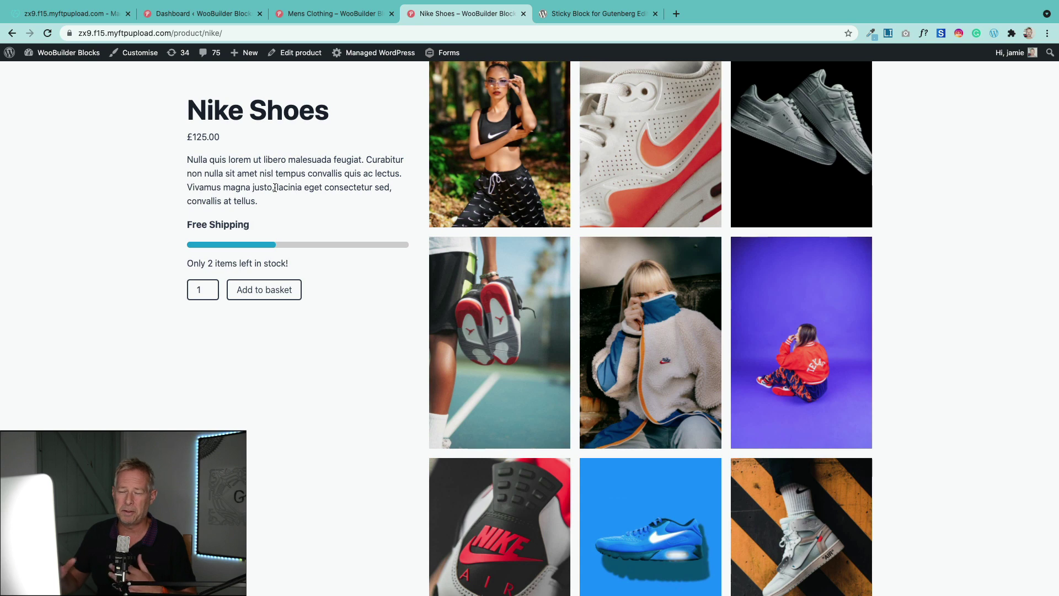
{"action": "scroll", "coordinate": [313, 363], "scroll_direction": "down", "scroll_amount": 10}
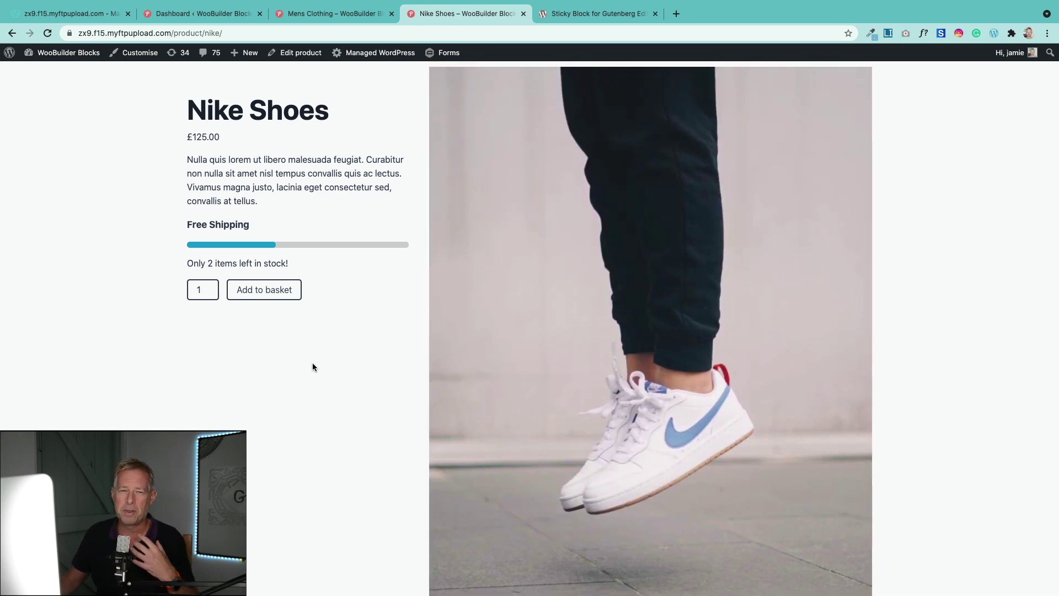
{"action": "scroll", "coordinate": [313, 363], "scroll_direction": "down", "scroll_amount": 2}
{"action": "scroll", "coordinate": [312, 367], "scroll_direction": "down", "scroll_amount": 4}
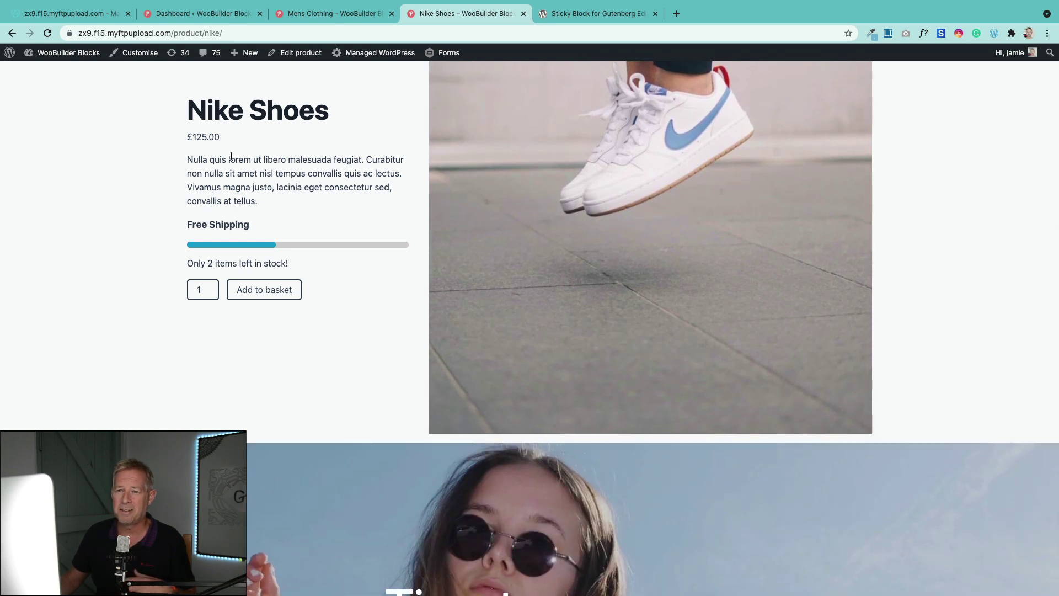
{"action": "scroll", "coordinate": [253, 326], "scroll_direction": "down", "scroll_amount": 3}
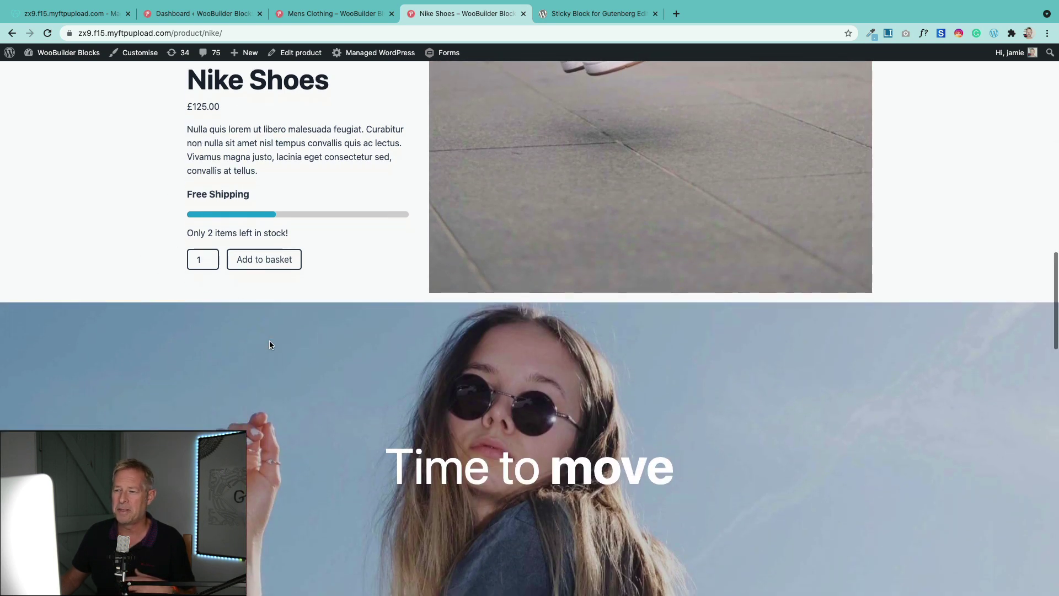
{"action": "scroll", "coordinate": [269, 341], "scroll_direction": "down", "scroll_amount": 3}
{"action": "scroll", "coordinate": [269, 345], "scroll_direction": "down", "scroll_amount": 3}
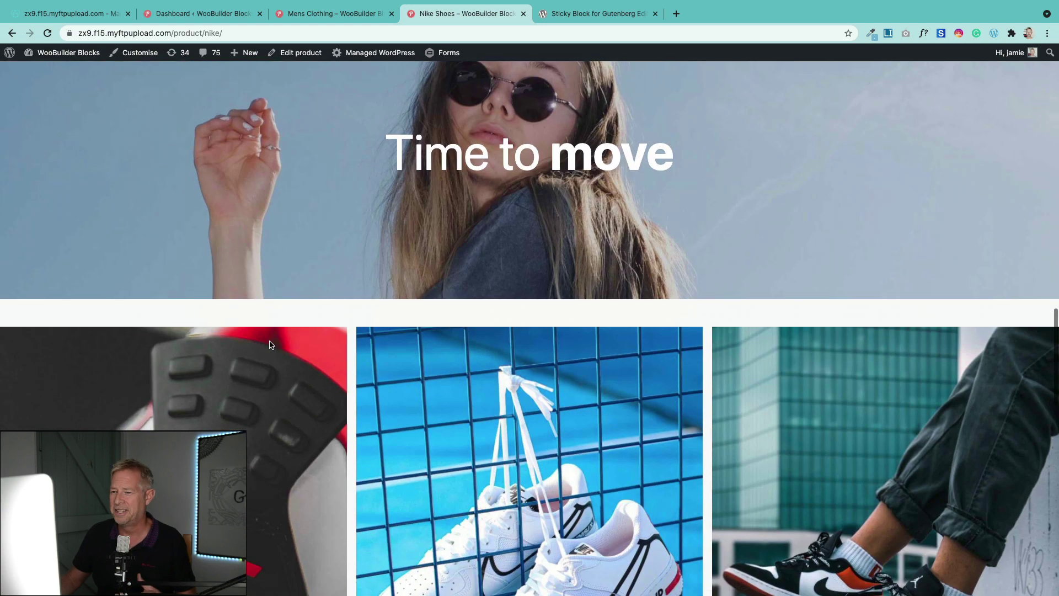
{"action": "scroll", "coordinate": [269, 345], "scroll_direction": "up", "scroll_amount": 3}
{"action": "scroll", "coordinate": [269, 342], "scroll_direction": "up", "scroll_amount": 8}
{"action": "scroll", "coordinate": [270, 371], "scroll_direction": "down", "scroll_amount": 8}
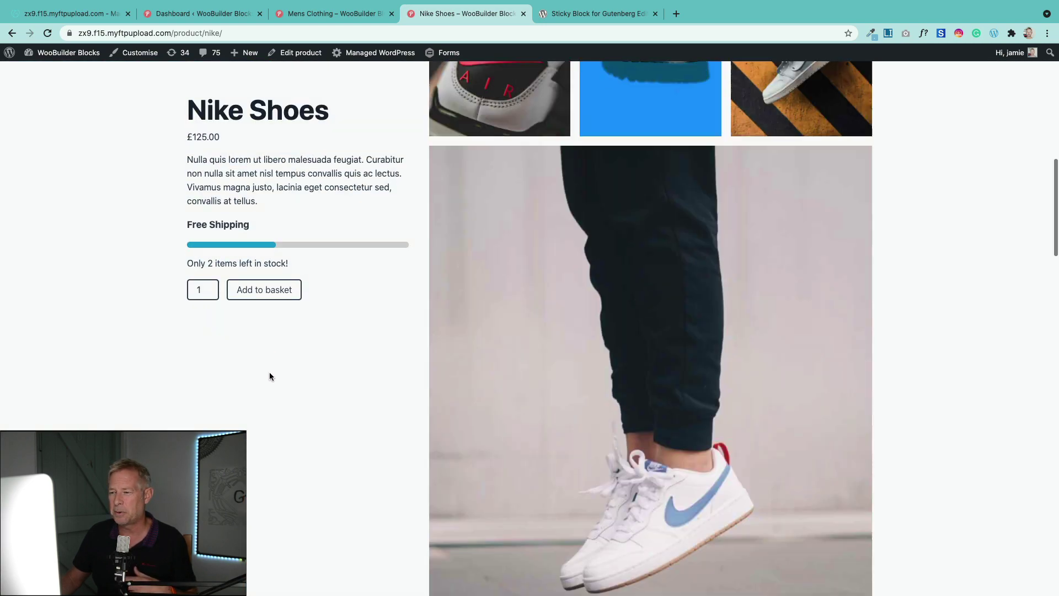
{"action": "scroll", "coordinate": [268, 380], "scroll_direction": "down", "scroll_amount": 3}
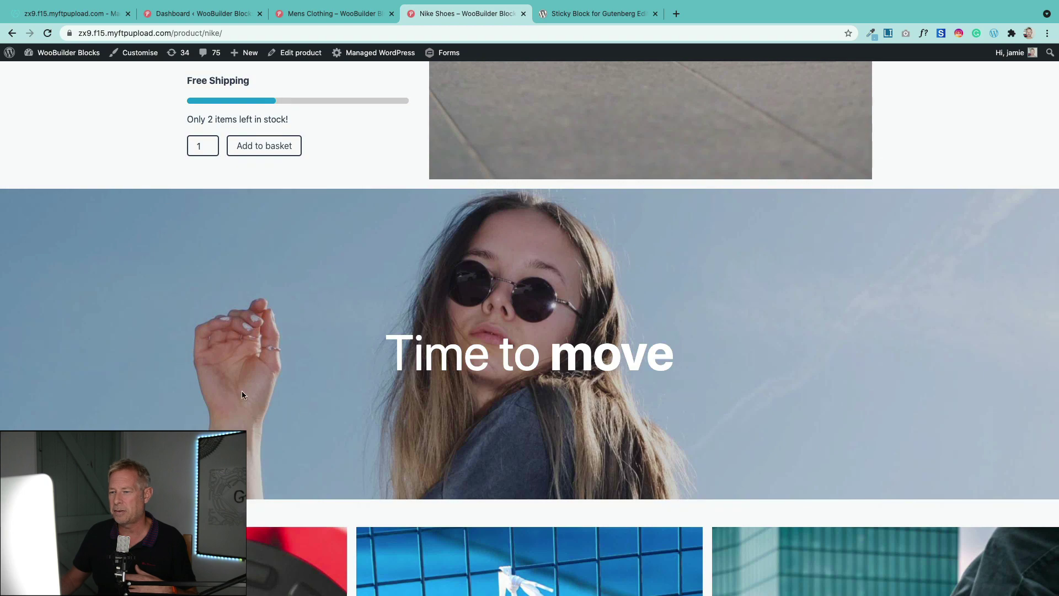
{"action": "scroll", "coordinate": [346, 232], "scroll_direction": "down", "scroll_amount": 3}
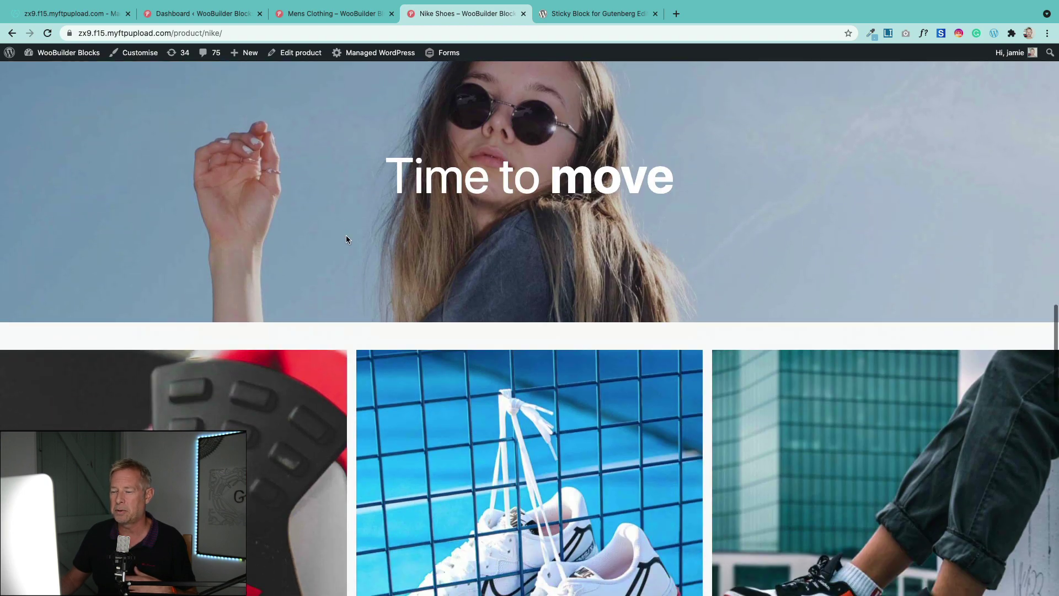
{"action": "scroll", "coordinate": [347, 239], "scroll_direction": "up", "scroll_amount": 6}
{"action": "scroll", "coordinate": [354, 242], "scroll_direction": "up", "scroll_amount": 5}
{"action": "scroll", "coordinate": [354, 242], "scroll_direction": "down", "scroll_amount": 5}
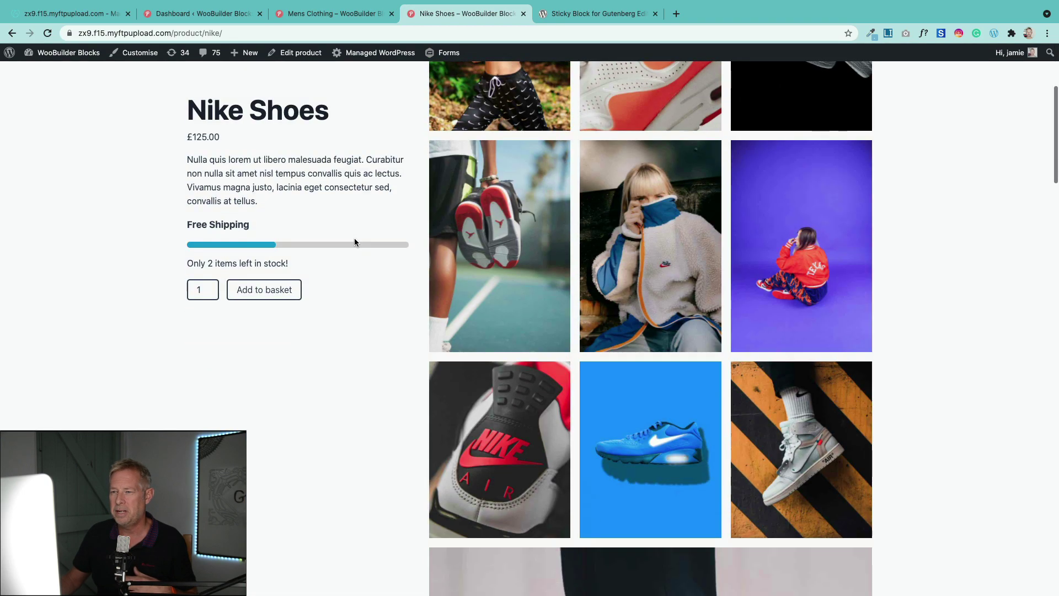
{"action": "scroll", "coordinate": [381, 166], "scroll_direction": "up", "scroll_amount": 3}
{"action": "scroll", "coordinate": [381, 93], "scroll_direction": "up", "scroll_amount": 2}
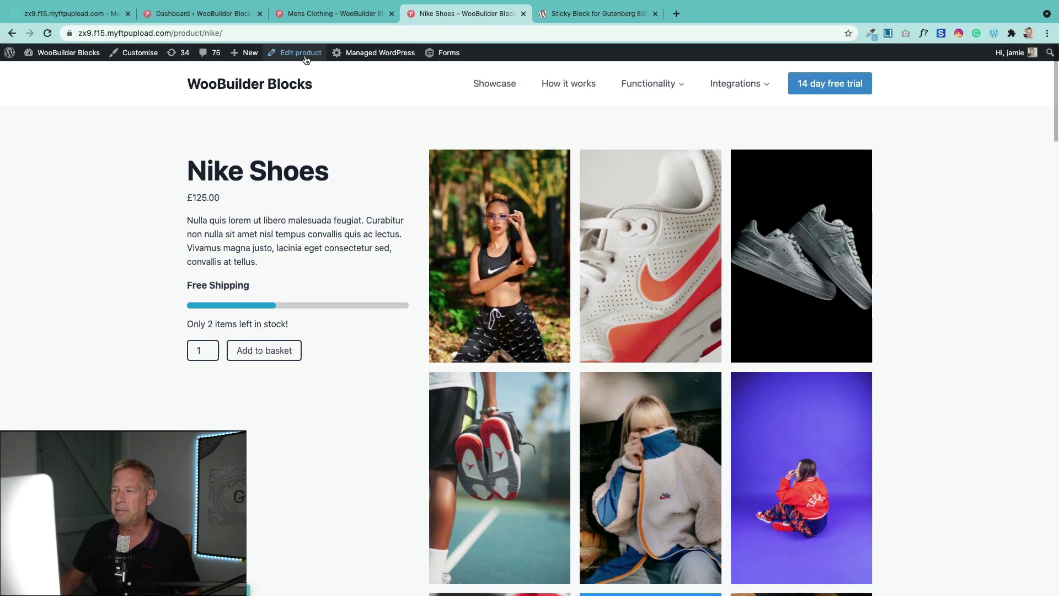
Step: Reopen Nike Shoes in the editor, select the Sticky block in List view and check Pushup Element .stick
{"action": "left_click", "coordinate": [298, 59]}
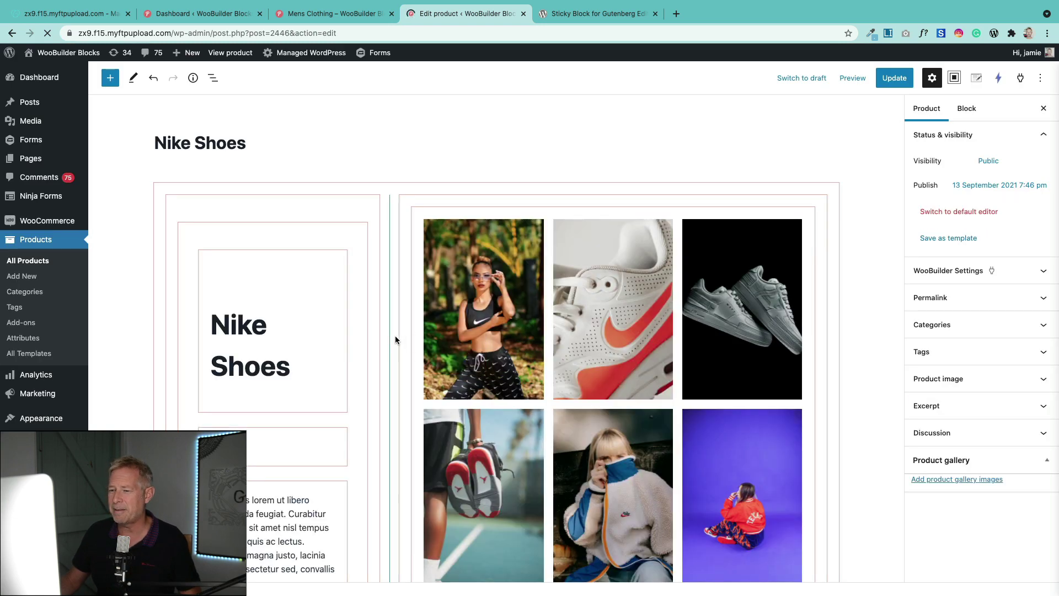
{"action": "left_click", "coordinate": [213, 78]}
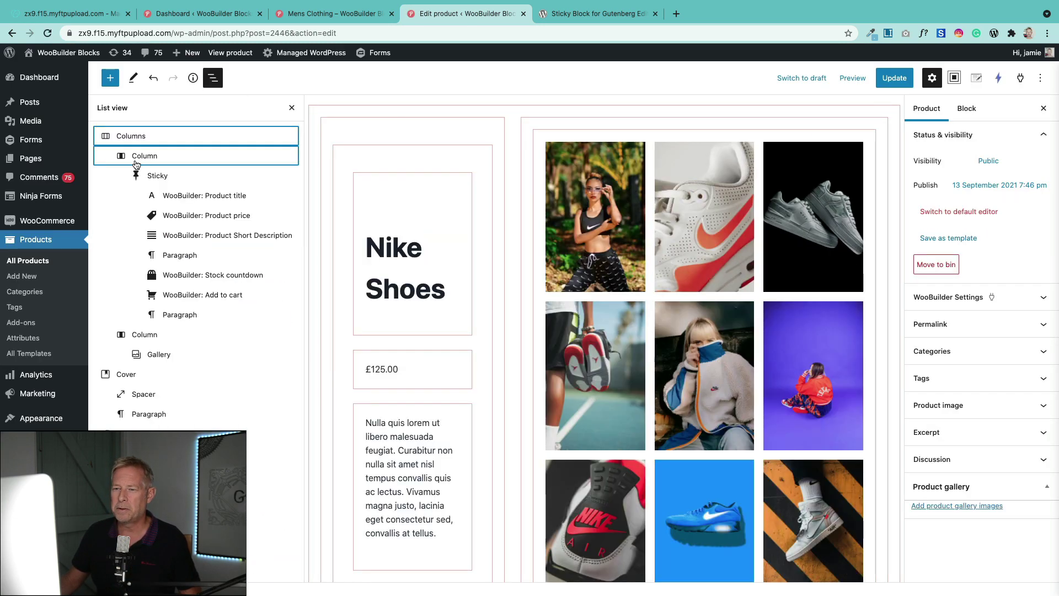
{"action": "left_click", "coordinate": [154, 174]}
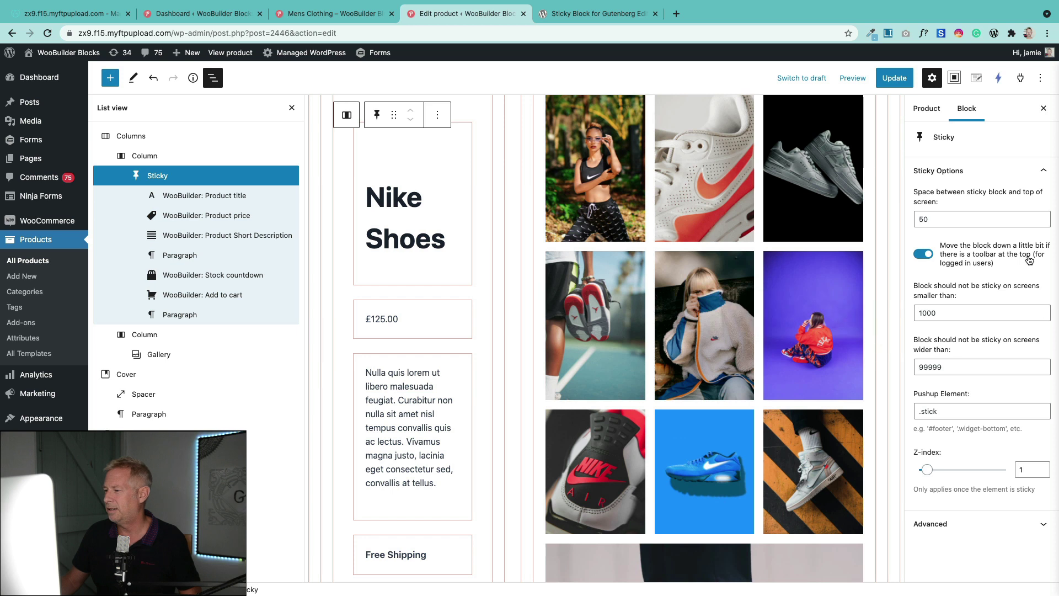
{"action": "left_click", "coordinate": [938, 411]}
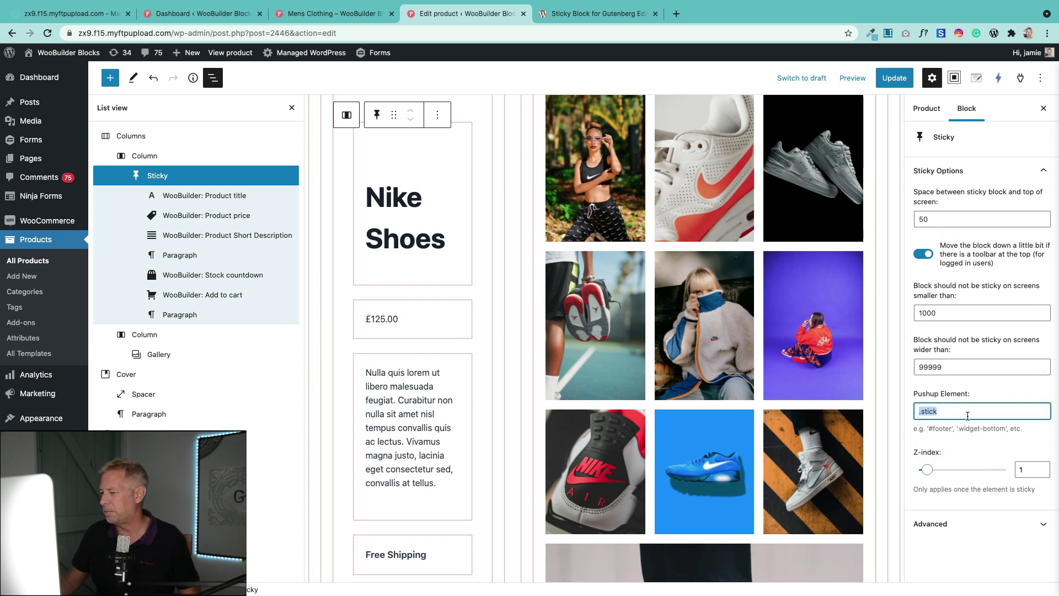
{"action": "triple_click", "coordinate": [942, 411]}
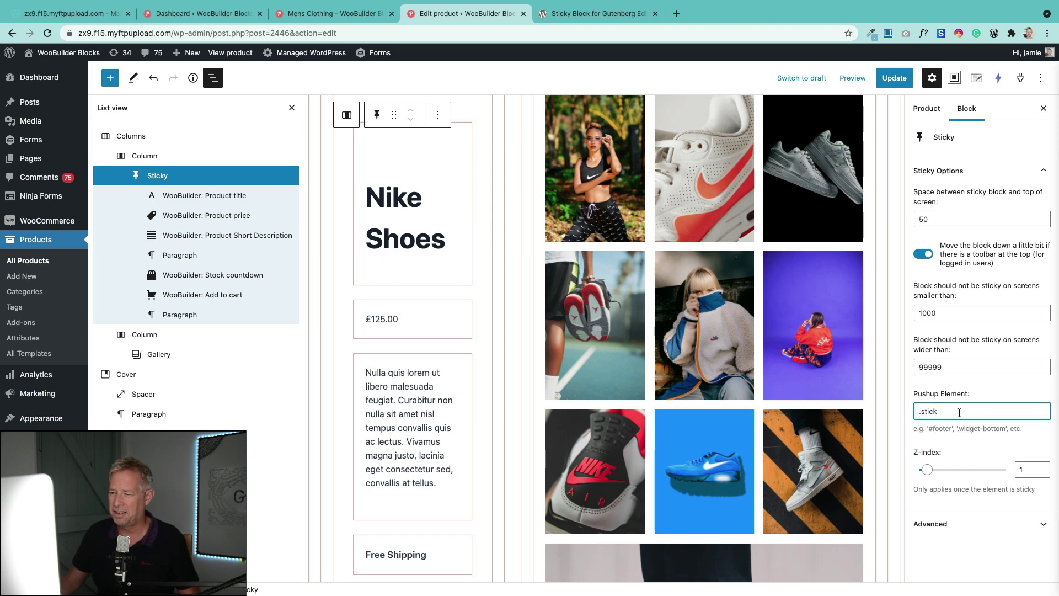
{"action": "scroll", "coordinate": [787, 403], "scroll_direction": "down", "scroll_amount": 5}
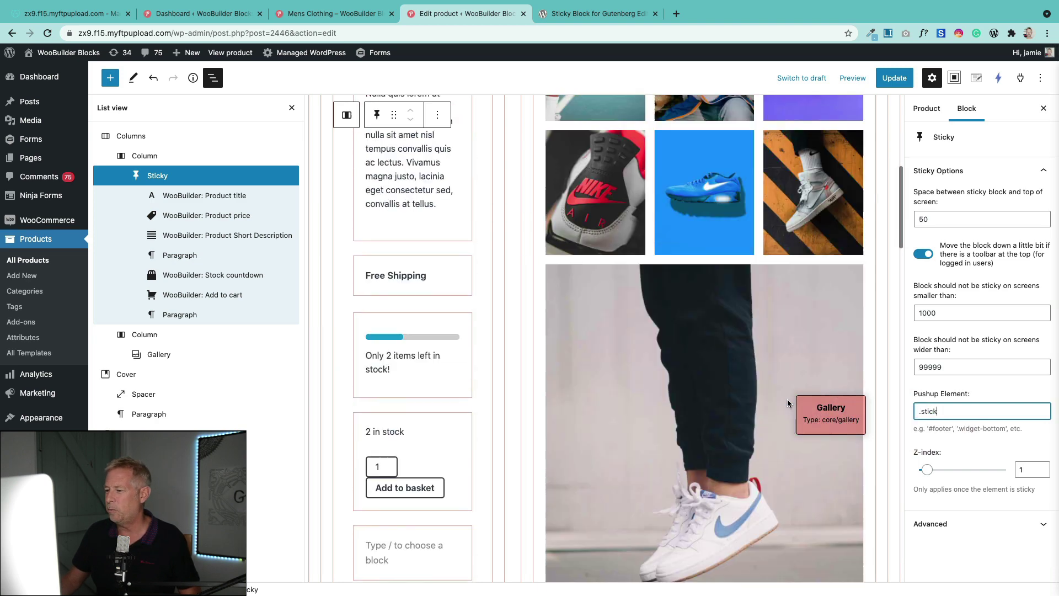
{"action": "scroll", "coordinate": [786, 403], "scroll_direction": "down", "scroll_amount": 2}
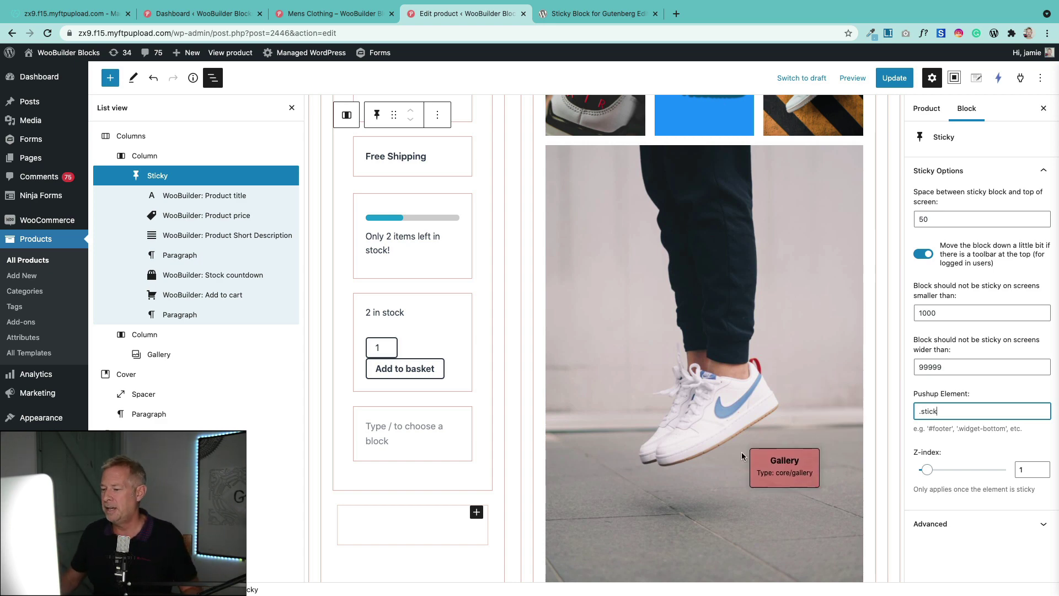
{"action": "scroll", "coordinate": [741, 453], "scroll_direction": "down", "scroll_amount": 4}
Step: Select the Cover banner and confirm its Additional CSS class(es) include 'stick'
{"action": "left_click", "coordinate": [680, 476]}
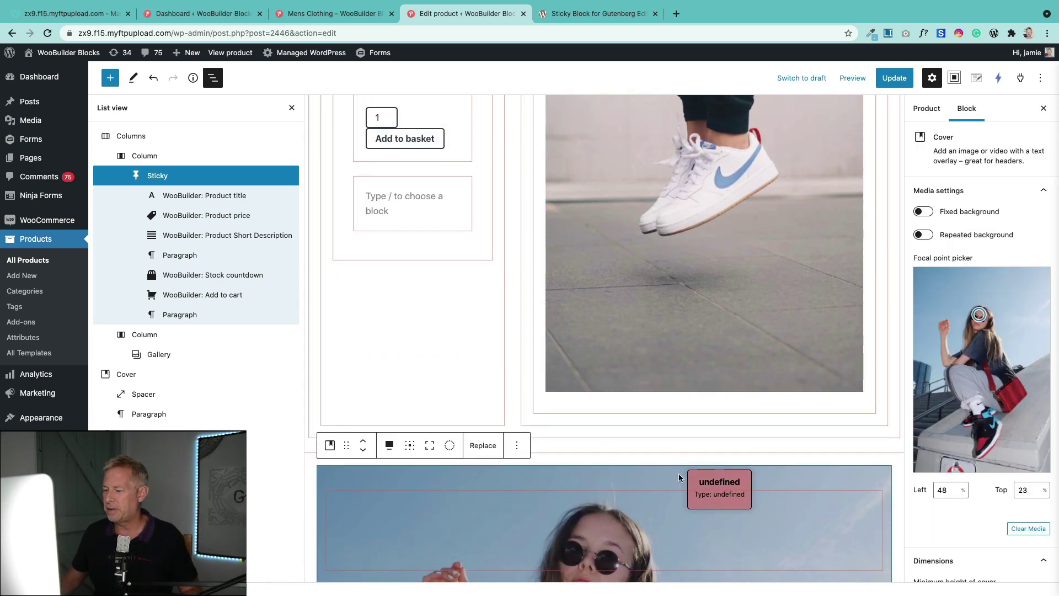
{"action": "scroll", "coordinate": [955, 507], "scroll_direction": "down", "scroll_amount": 7}
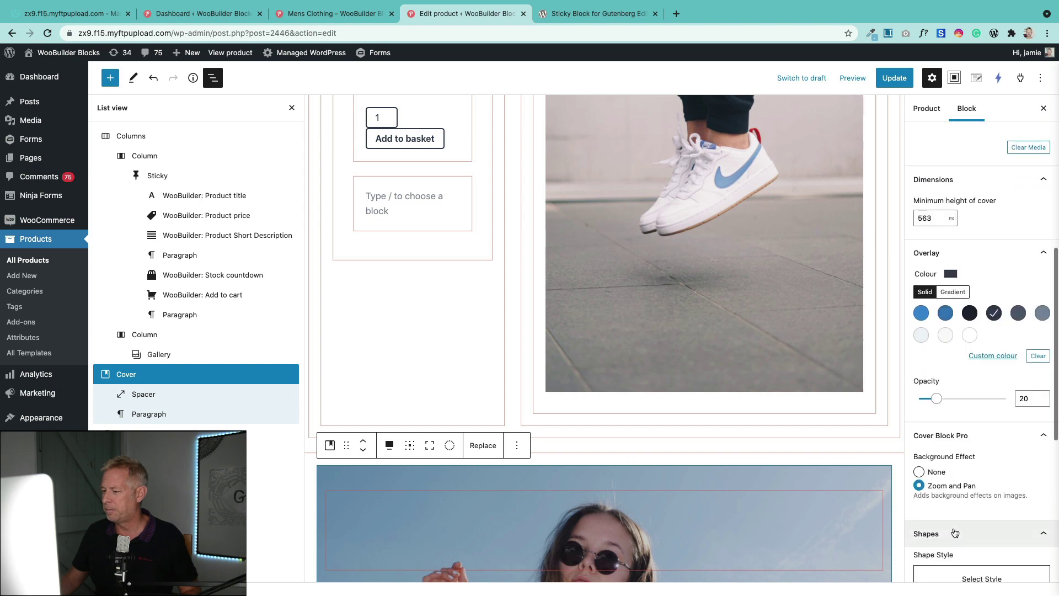
{"action": "scroll", "coordinate": [955, 532], "scroll_direction": "down", "scroll_amount": 6}
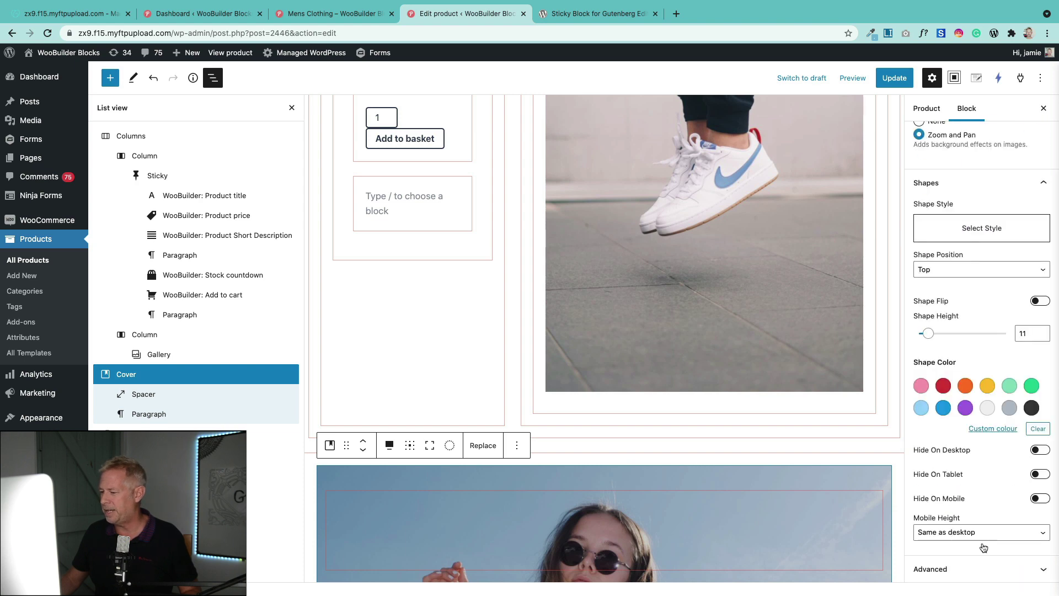
{"action": "left_click", "coordinate": [930, 569]}
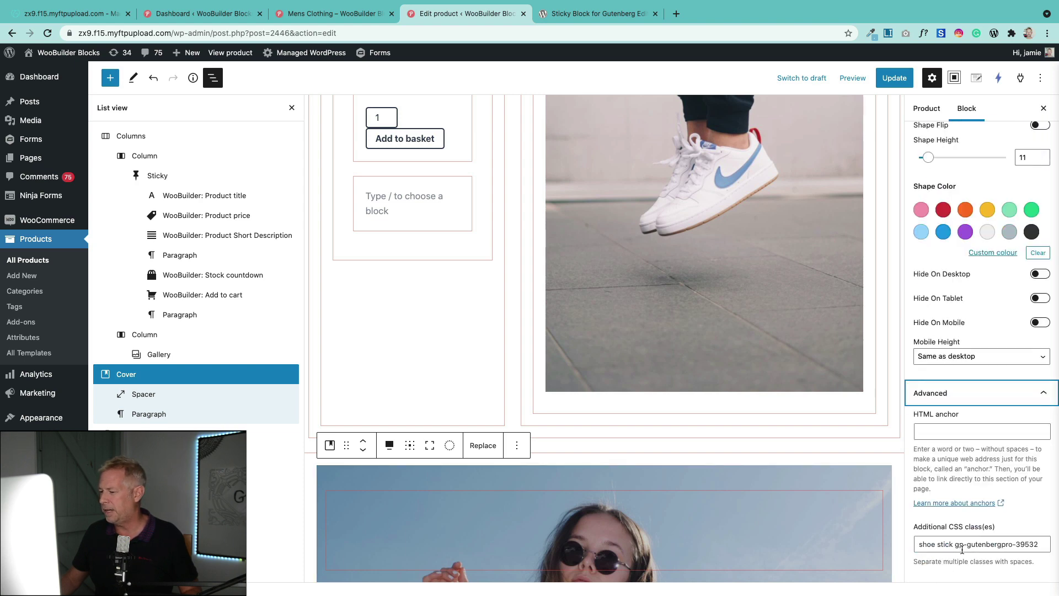
{"action": "left_click", "coordinate": [957, 544]}
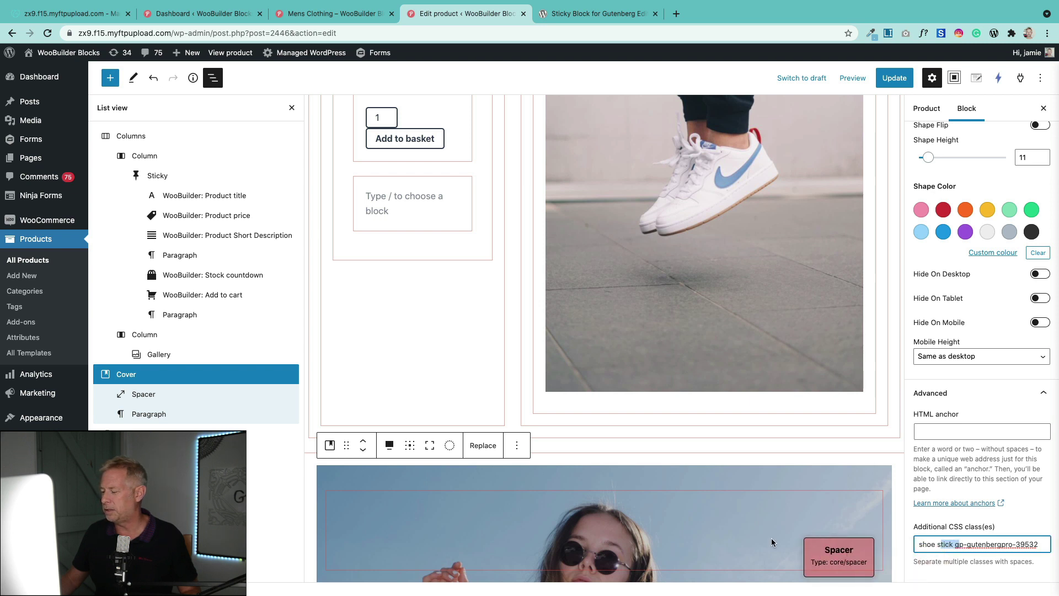
{"action": "left_click", "coordinate": [483, 475]}
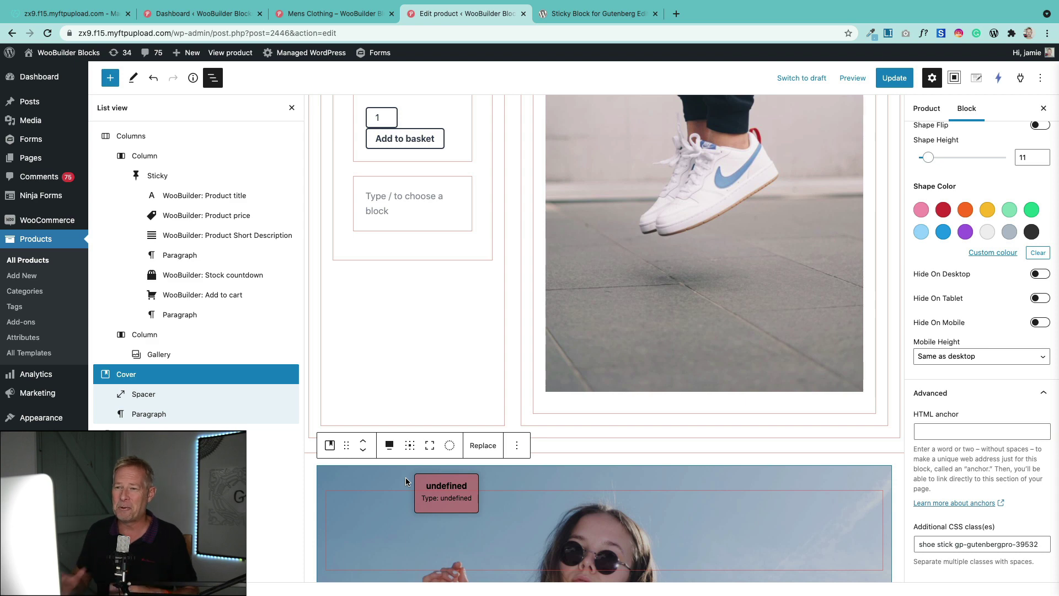
Step: Leave the editor for the live Nike Shoes page and scroll until the 'Time to move' banner reaches the details column
{"action": "left_click", "coordinate": [219, 53]}
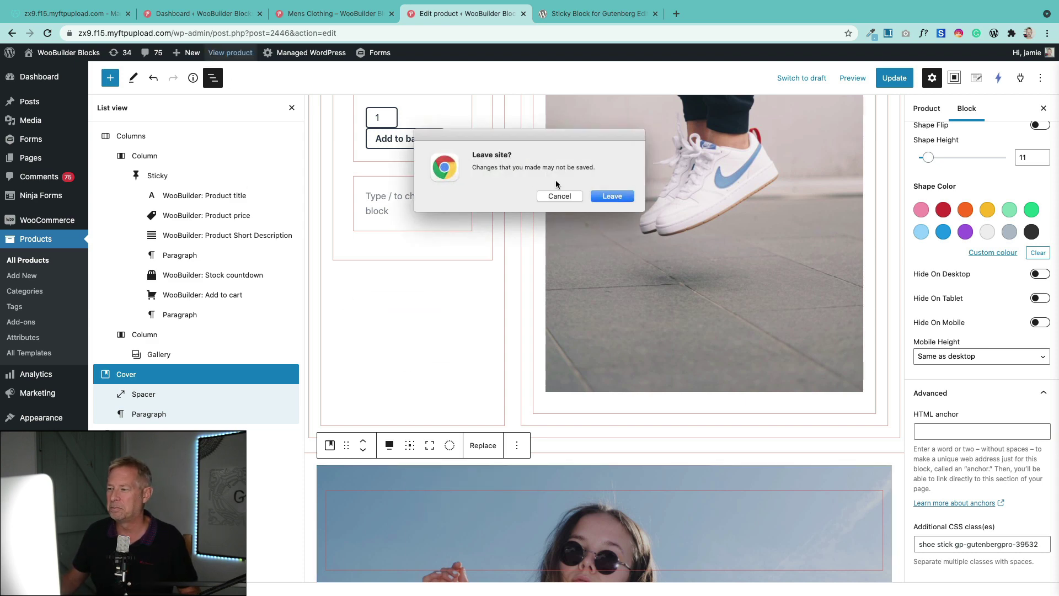
{"action": "left_click", "coordinate": [611, 196]}
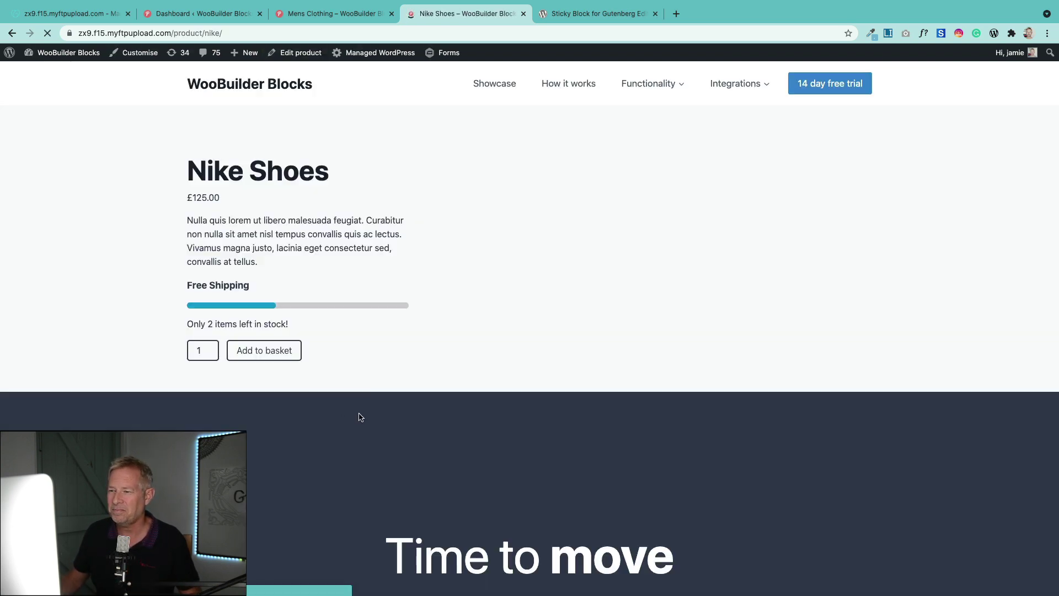
{"action": "scroll", "coordinate": [315, 377], "scroll_direction": "down", "scroll_amount": 7}
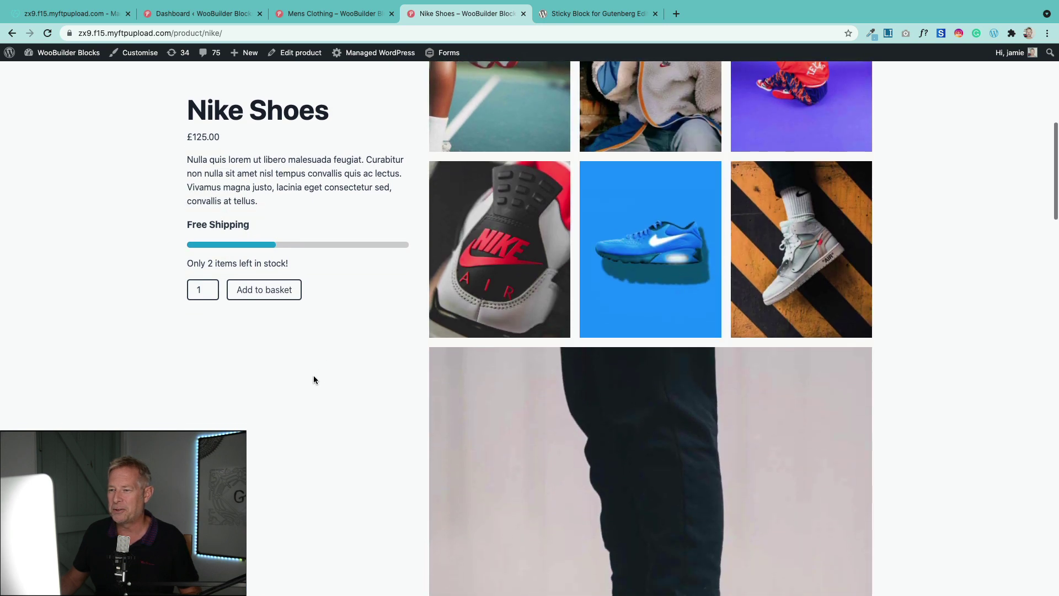
{"action": "scroll", "coordinate": [313, 380], "scroll_direction": "down", "scroll_amount": 6}
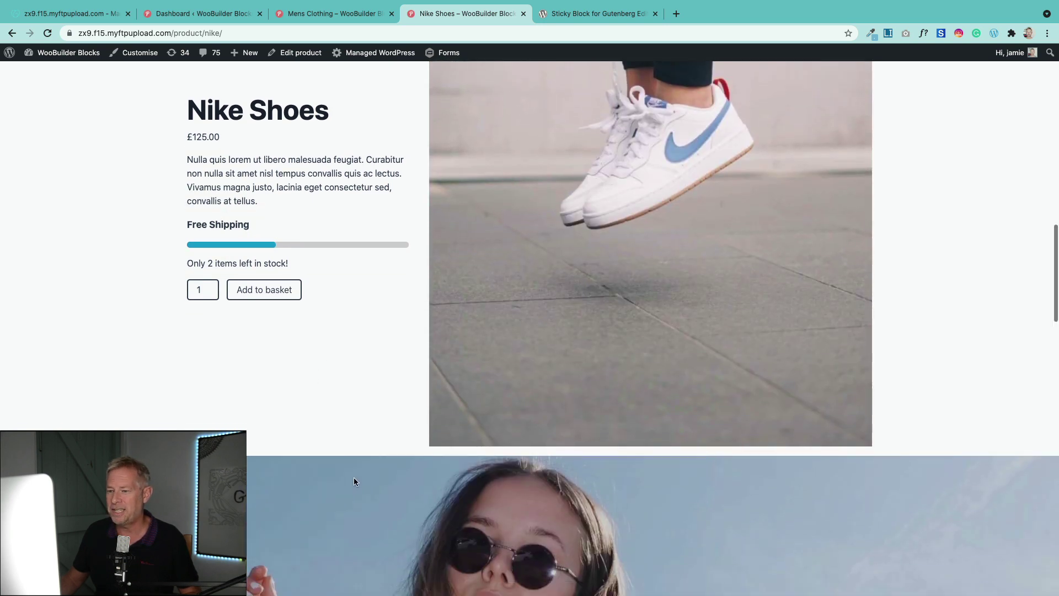
{"action": "scroll", "coordinate": [353, 478], "scroll_direction": "down", "scroll_amount": 5}
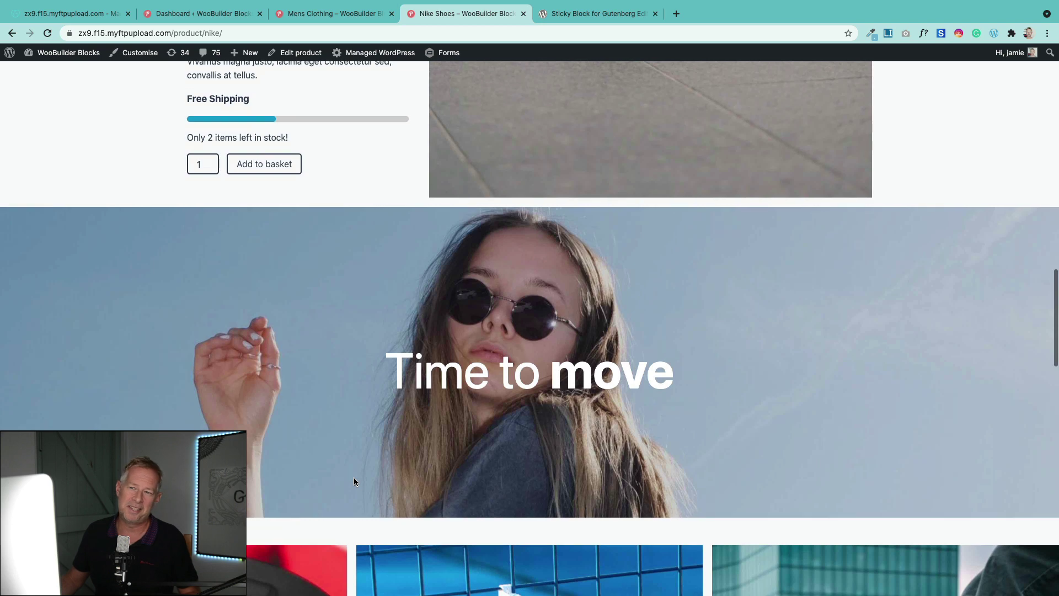
{"action": "scroll", "coordinate": [309, 425], "scroll_direction": "down", "scroll_amount": 5}
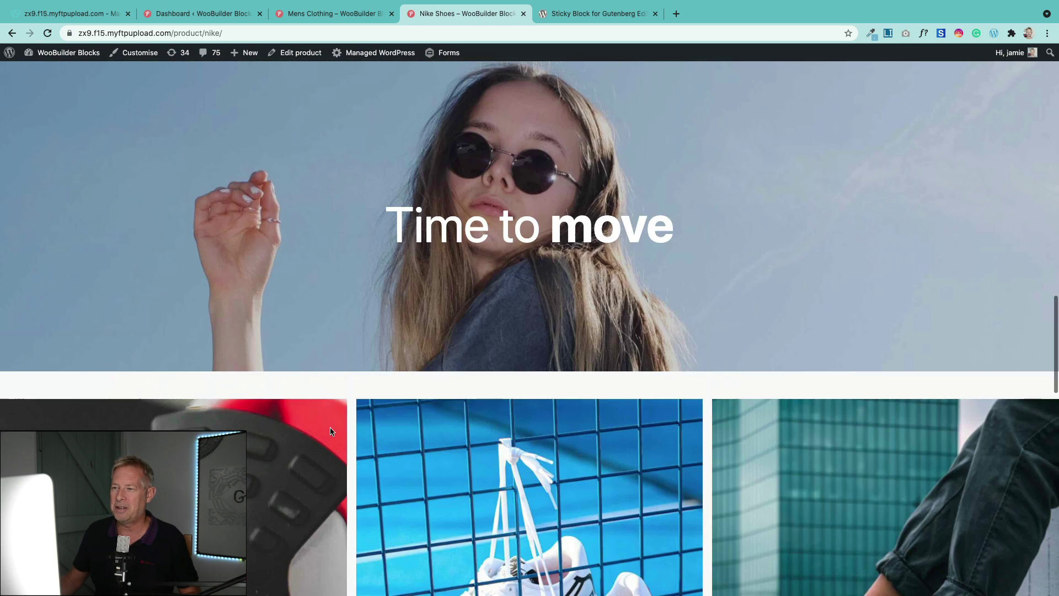
Step: Switch to the Mens Clothing page and scroll to watch its sidebar stay fixed
{"action": "left_click", "coordinate": [333, 14]}
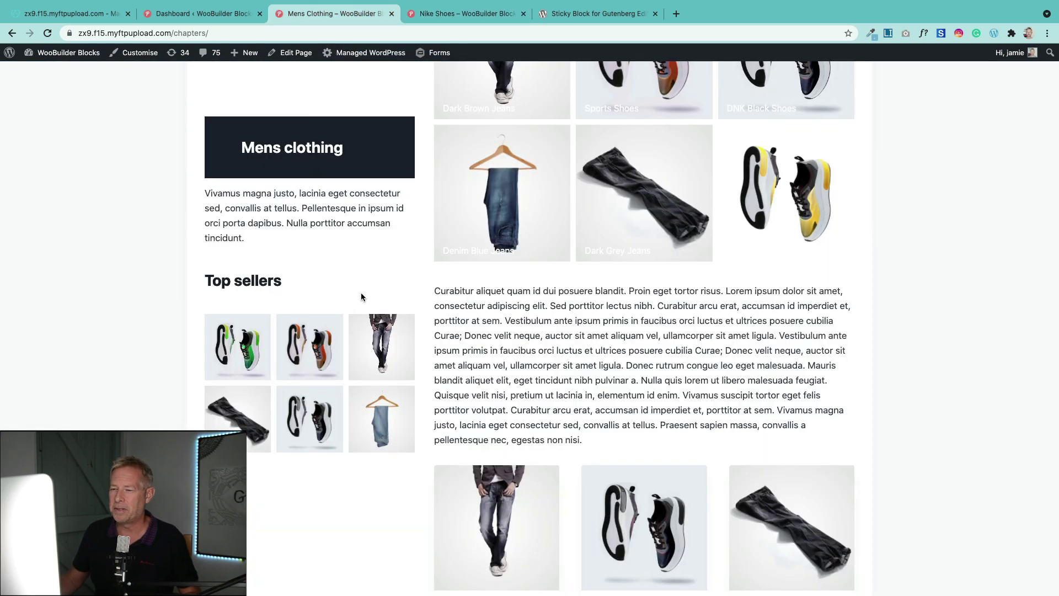
{"action": "scroll", "coordinate": [361, 297], "scroll_direction": "up", "scroll_amount": 10}
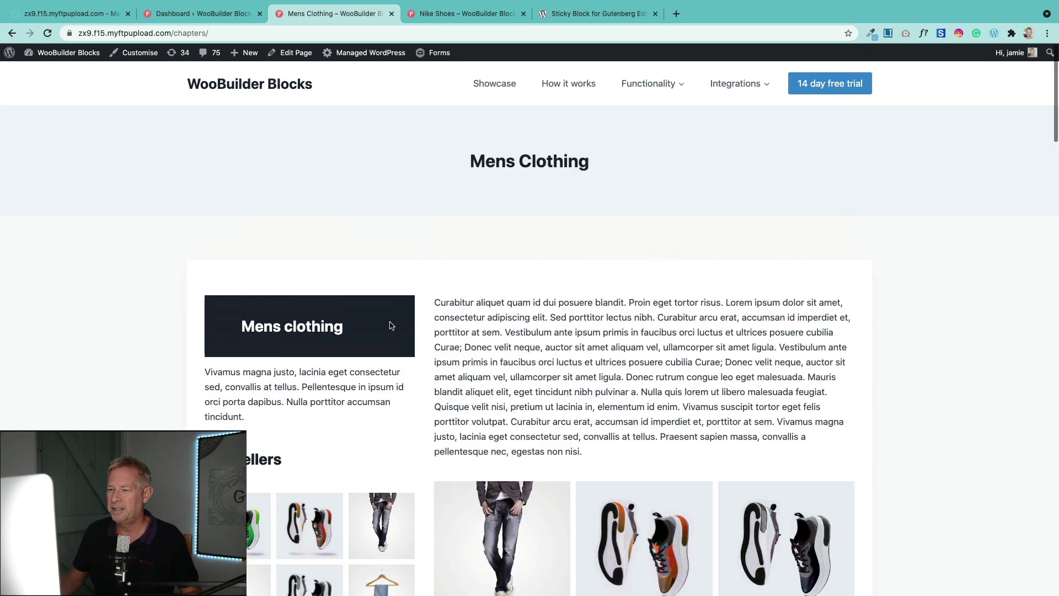
{"action": "scroll", "coordinate": [376, 309], "scroll_direction": "down", "scroll_amount": 3}
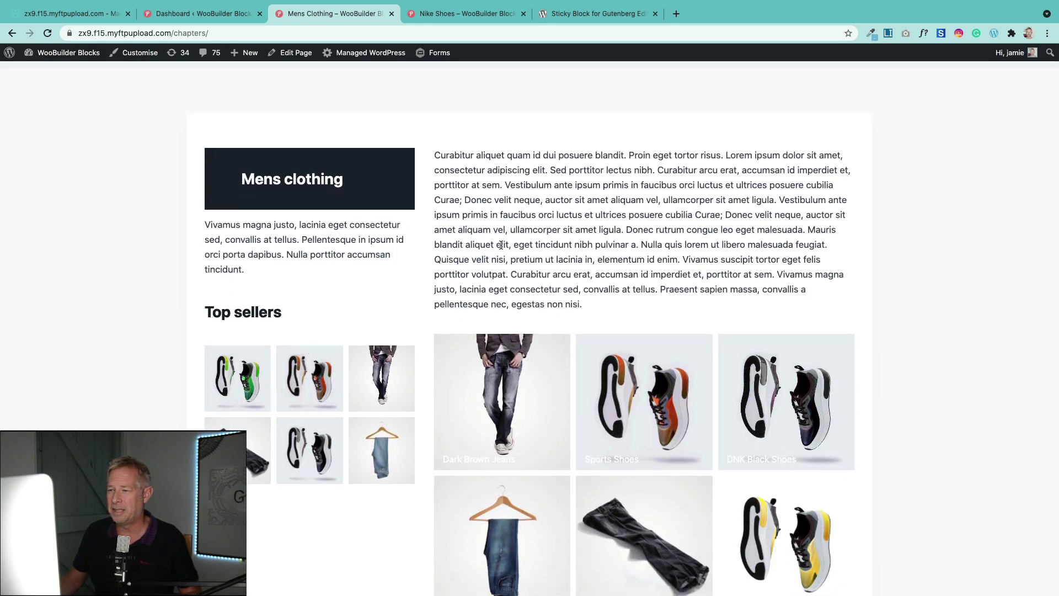
{"action": "scroll", "coordinate": [502, 248], "scroll_direction": "up", "scroll_amount": 3}
{"action": "scroll", "coordinate": [511, 253], "scroll_direction": "down", "scroll_amount": 12}
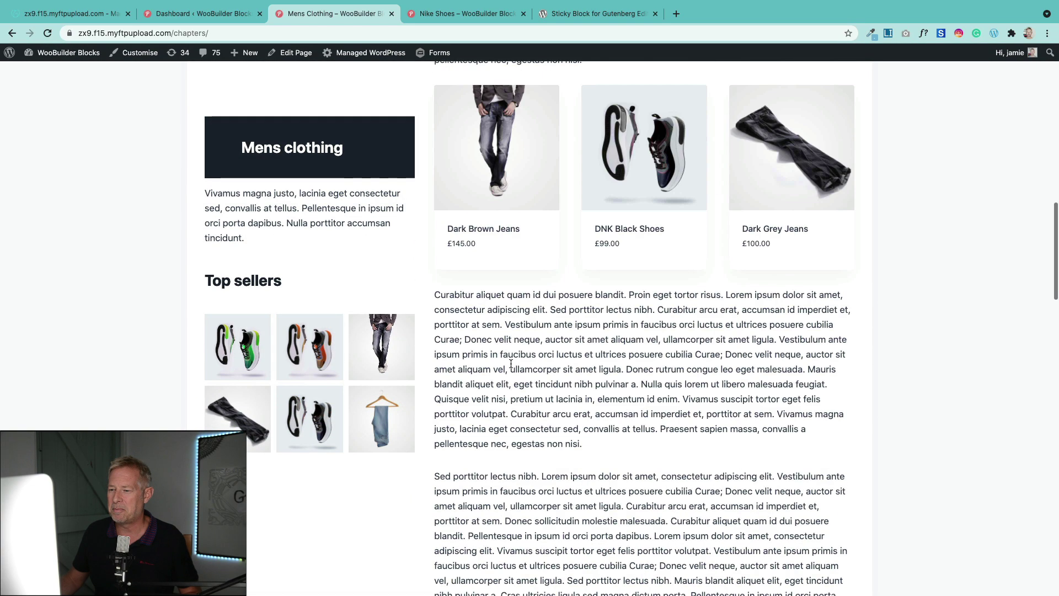
{"action": "scroll", "coordinate": [511, 364], "scroll_direction": "down", "scroll_amount": 15}
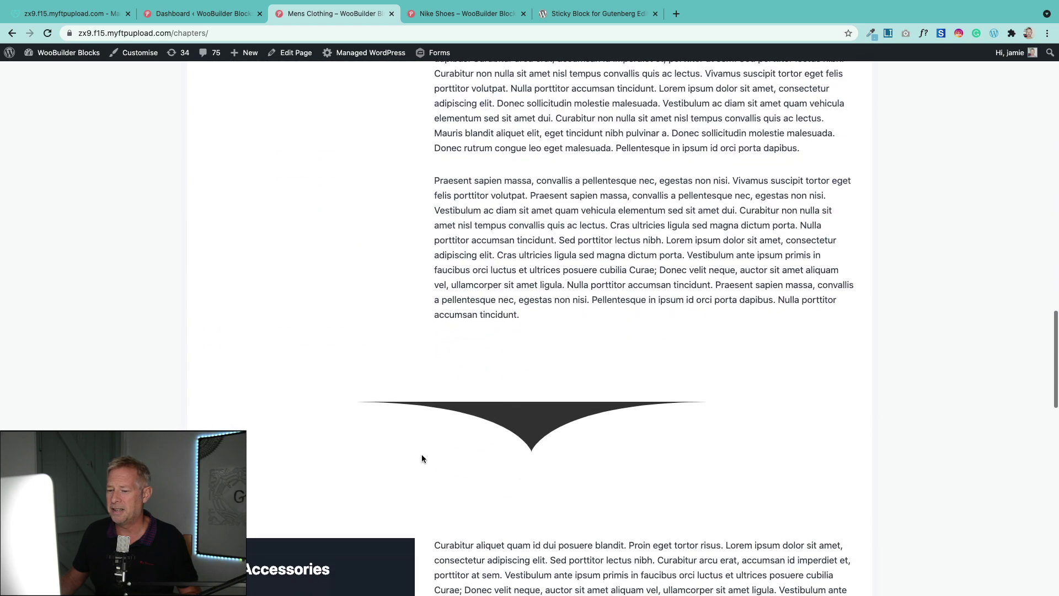
{"action": "scroll", "coordinate": [449, 442], "scroll_direction": "down", "scroll_amount": 2}
{"action": "scroll", "coordinate": [496, 386], "scroll_direction": "up", "scroll_amount": 8}
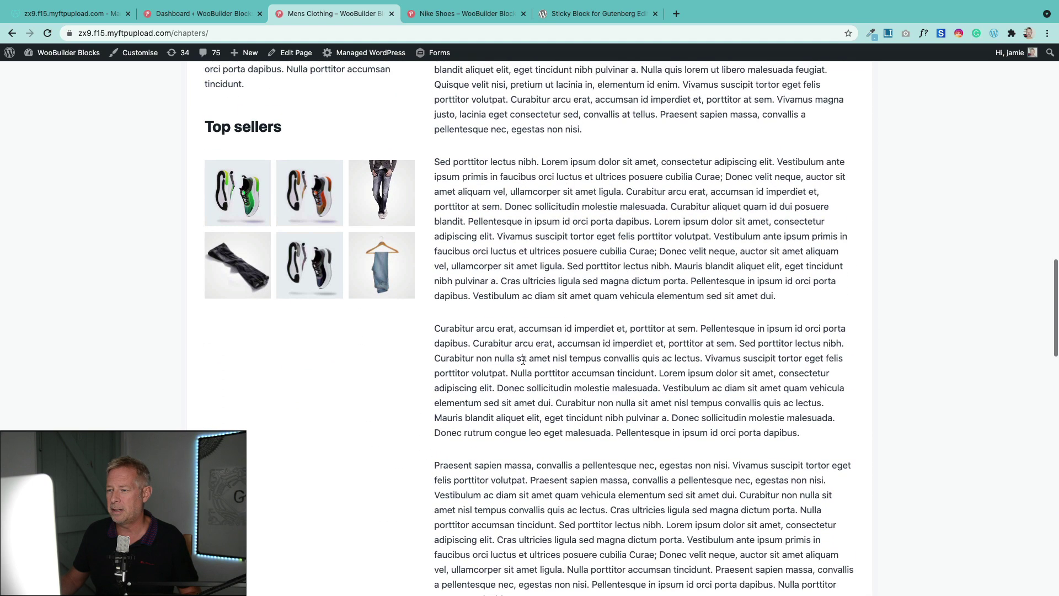
Step: Select some body-text paragraph and scroll again to see the Accessories section push the sidebar away
{"action": "left_click_drag", "start_coordinate": [504, 343], "coordinate": [703, 426]}
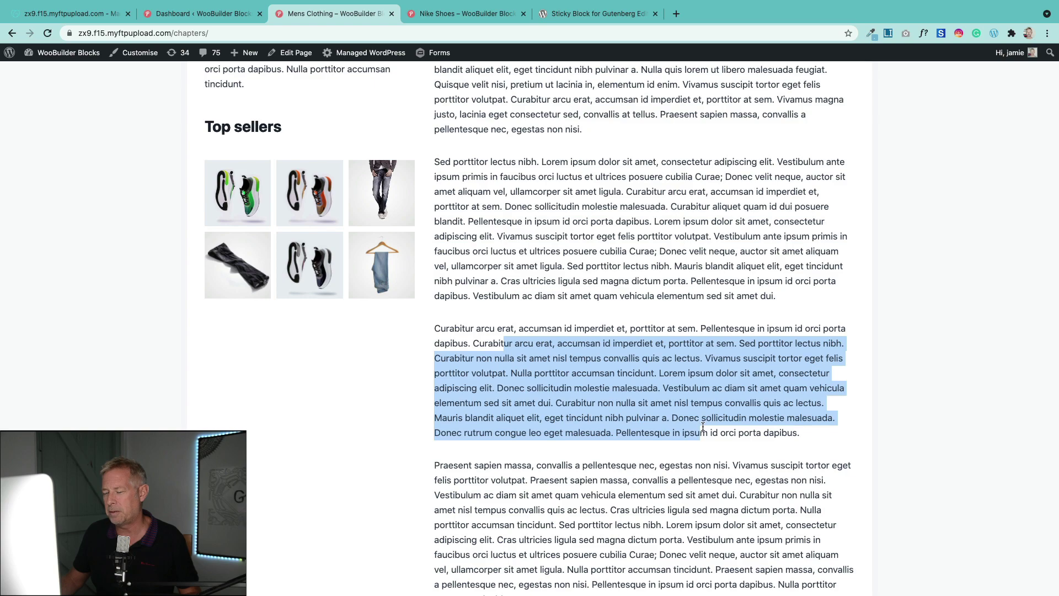
{"action": "scroll", "coordinate": [595, 415], "scroll_direction": "down", "scroll_amount": 1}
{"action": "scroll", "coordinate": [601, 387], "scroll_direction": "up", "scroll_amount": 8}
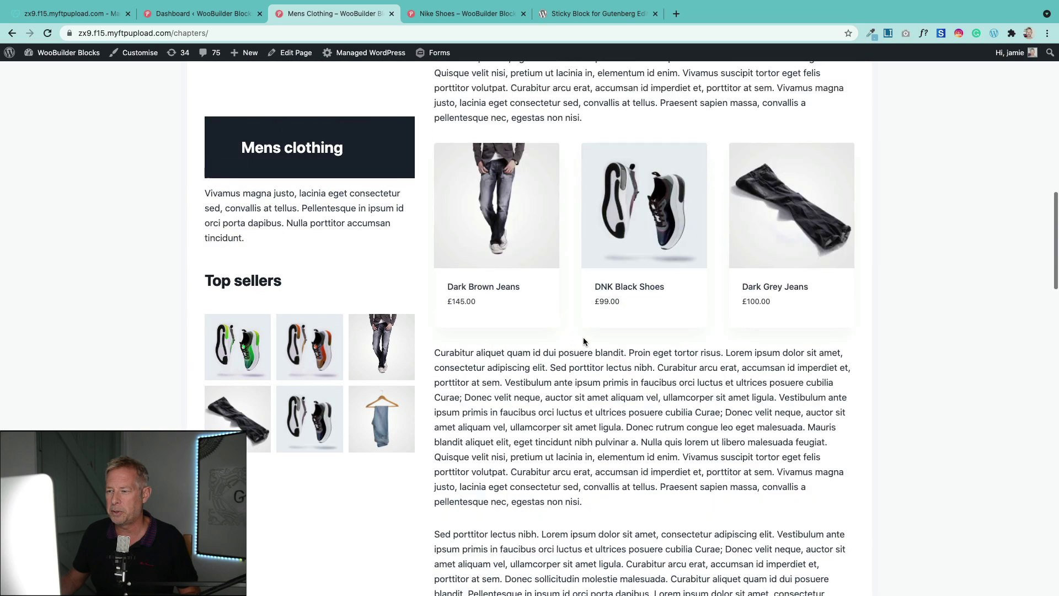
{"action": "scroll", "coordinate": [608, 361], "scroll_direction": "up", "scroll_amount": 10}
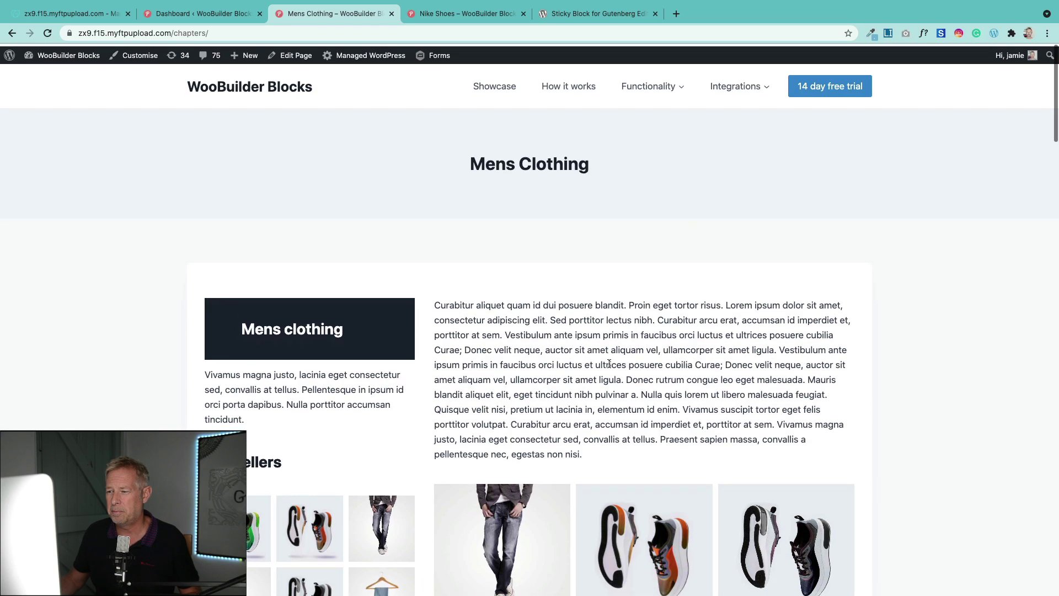
{"action": "scroll", "coordinate": [610, 368], "scroll_direction": "down", "scroll_amount": 4}
{"action": "scroll", "coordinate": [609, 363], "scroll_direction": "down", "scroll_amount": 15}
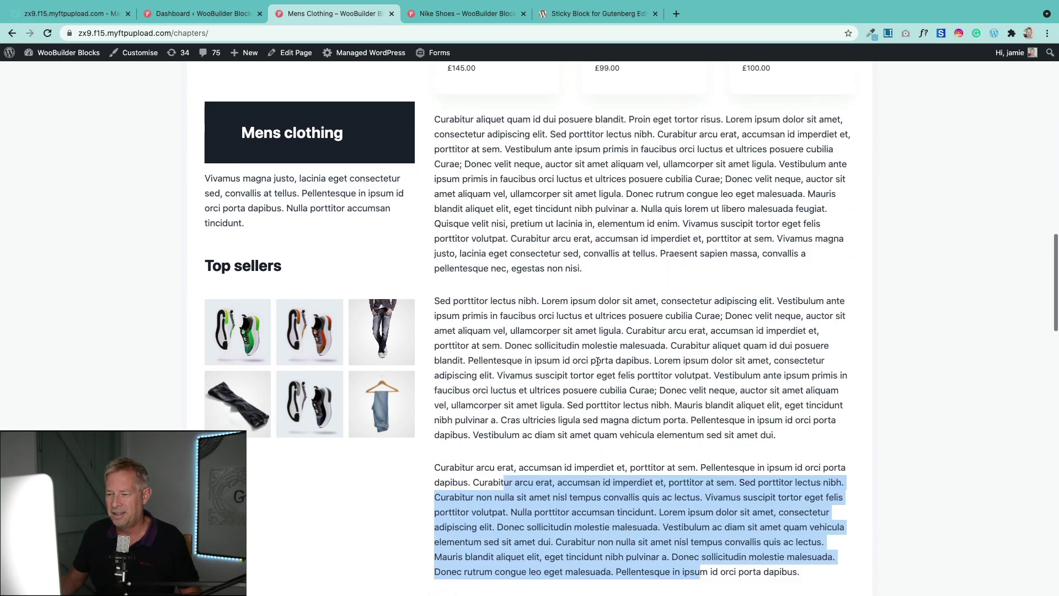
{"action": "scroll", "coordinate": [597, 364], "scroll_direction": "down", "scroll_amount": 6}
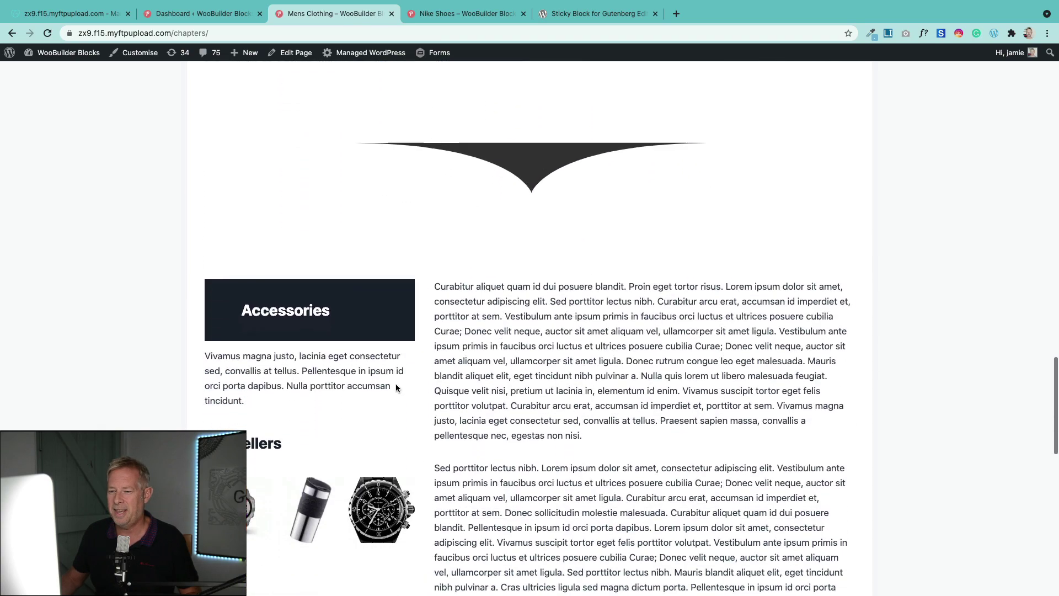
{"action": "scroll", "coordinate": [454, 332], "scroll_direction": "up", "scroll_amount": 20}
Step: Create a new page from the admin bar's New menu
{"action": "scroll", "coordinate": [455, 332], "scroll_direction": "up", "scroll_amount": 3}
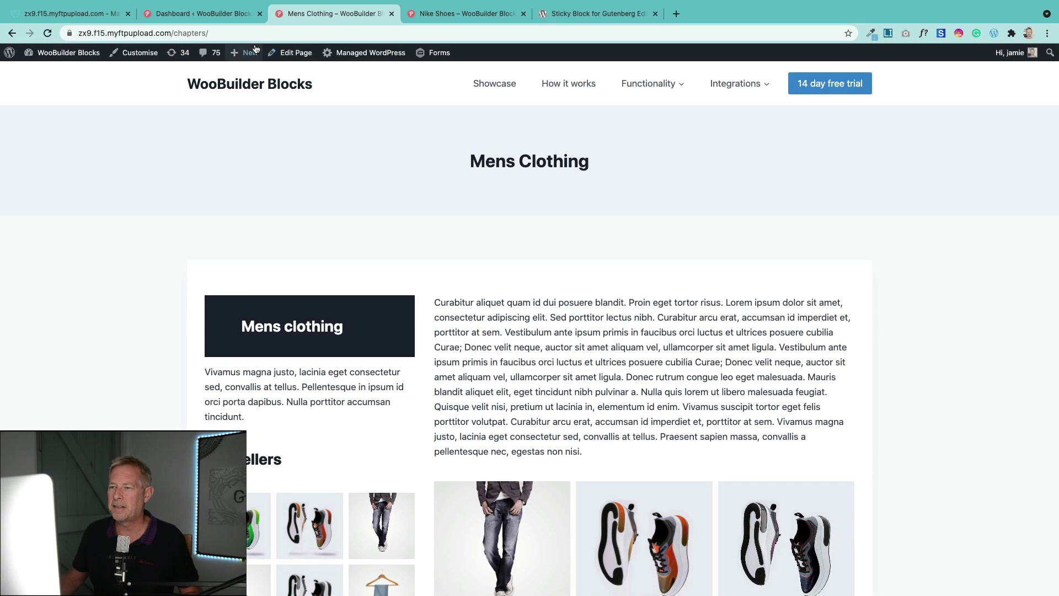
{"action": "mouse_move", "coordinate": [247, 53]}
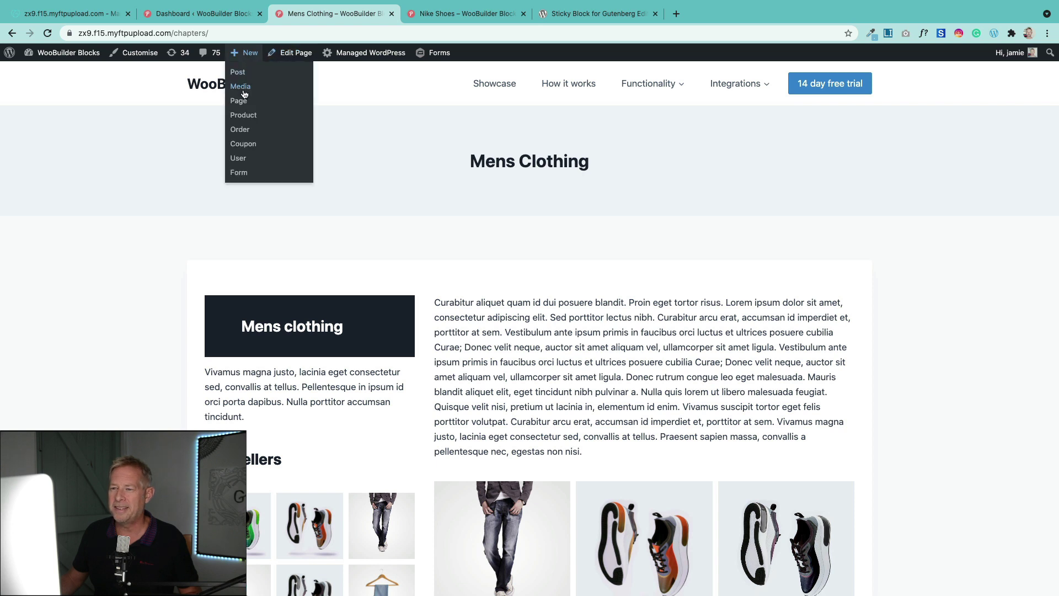
{"action": "left_click", "coordinate": [243, 101]}
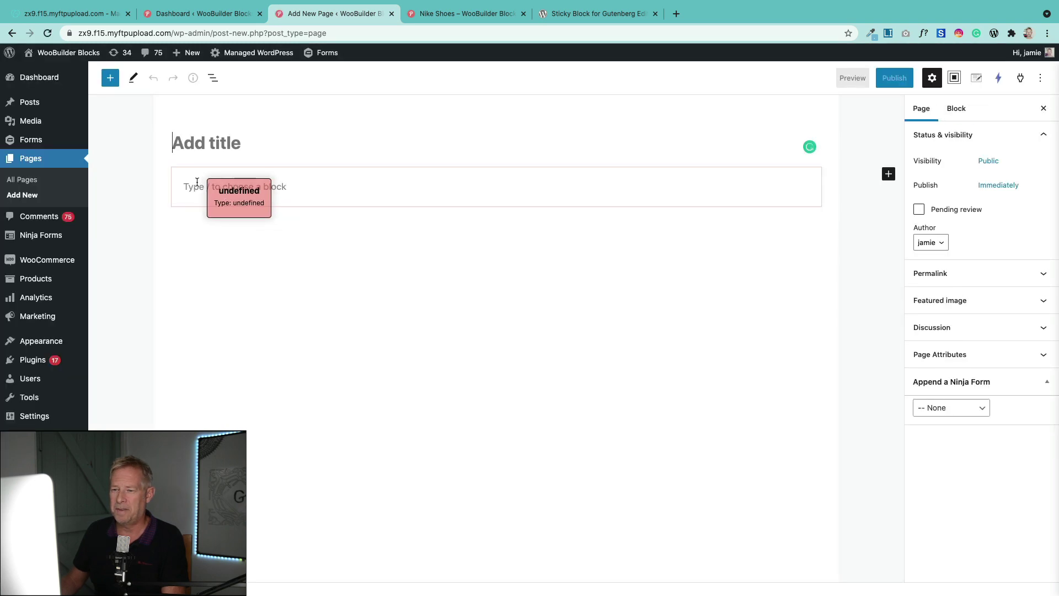
Step: Search the block library for 'sticky' and drag the Sticky block into the page
{"action": "left_click", "coordinate": [196, 177]}
{"action": "left_click", "coordinate": [110, 78]}
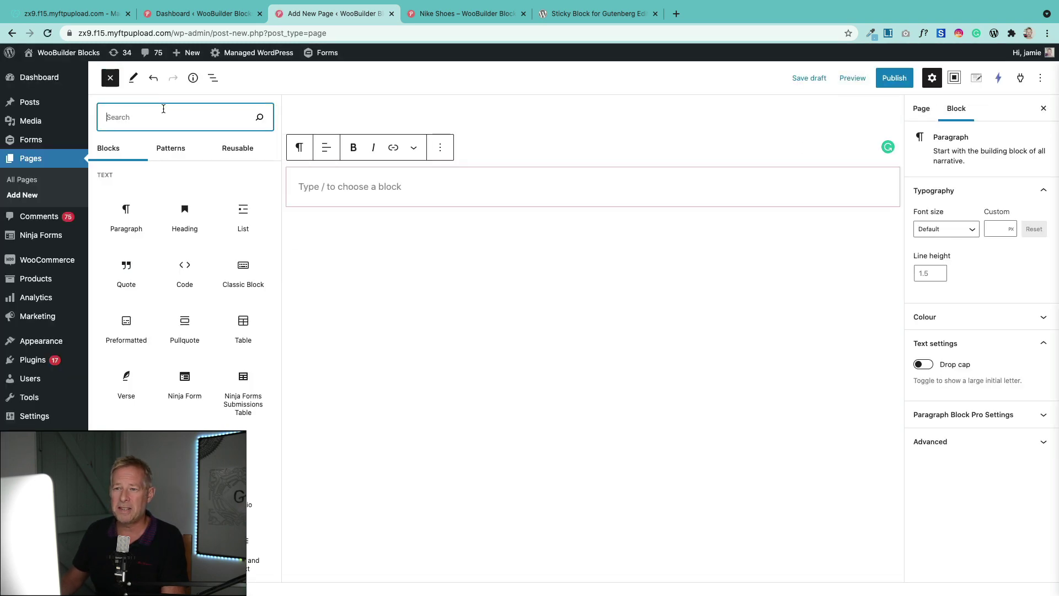
{"action": "type", "text": "sticky"}
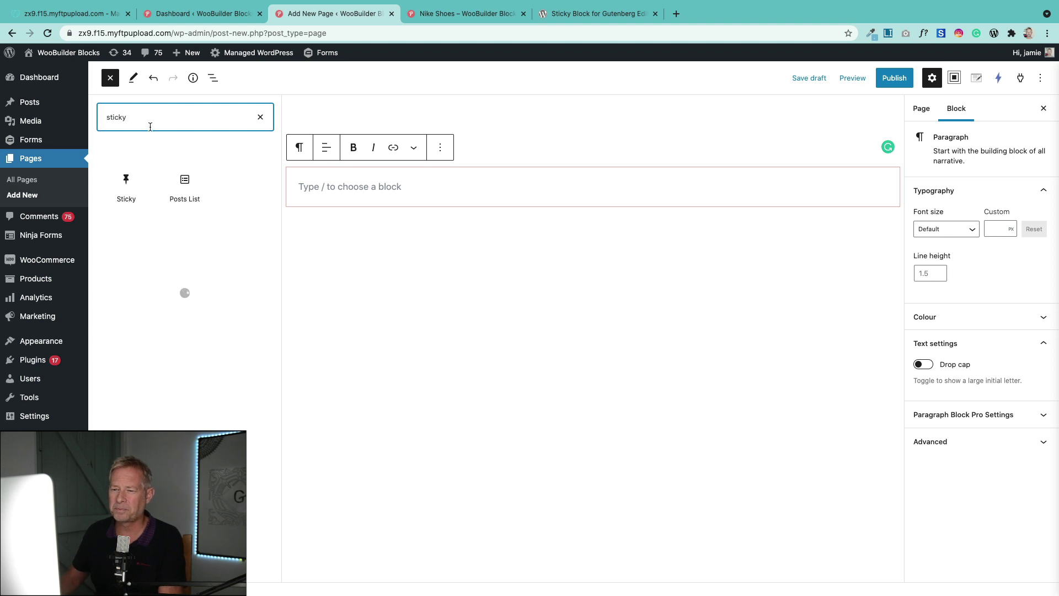
{"action": "left_click_drag", "start_coordinate": [126, 188], "coordinate": [428, 186]}
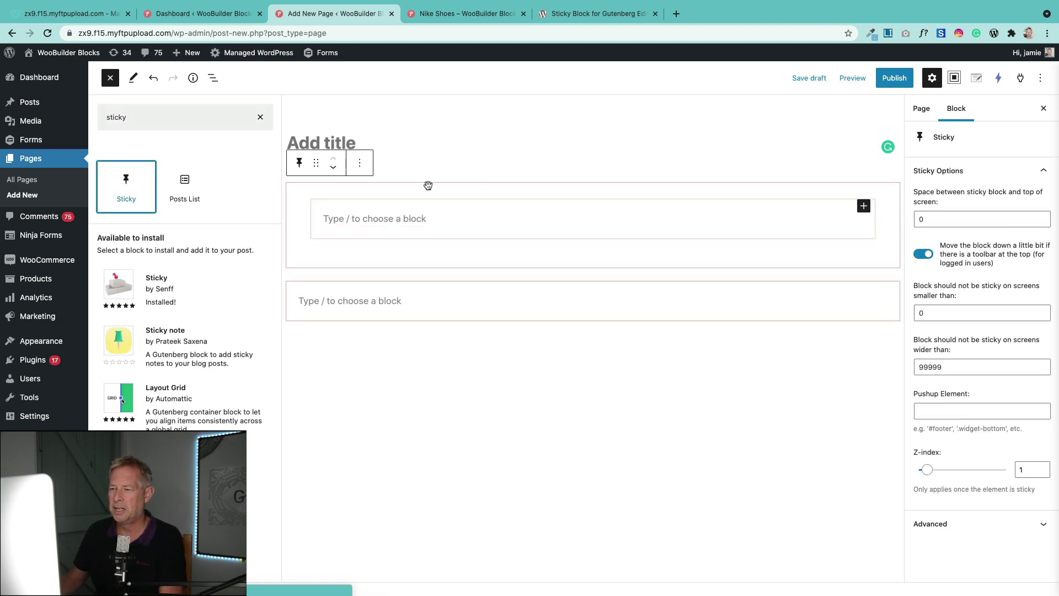